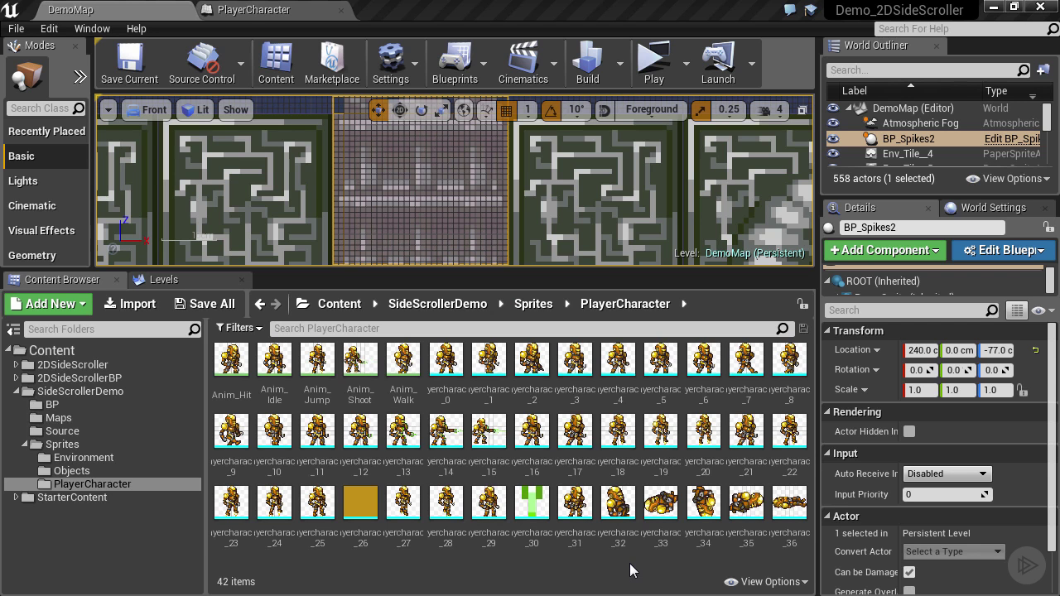
Step: Create a flipbook from the sprites playercharacter_32 through playercharacter_35 and name it Anim_Dying
left_click(616, 506)
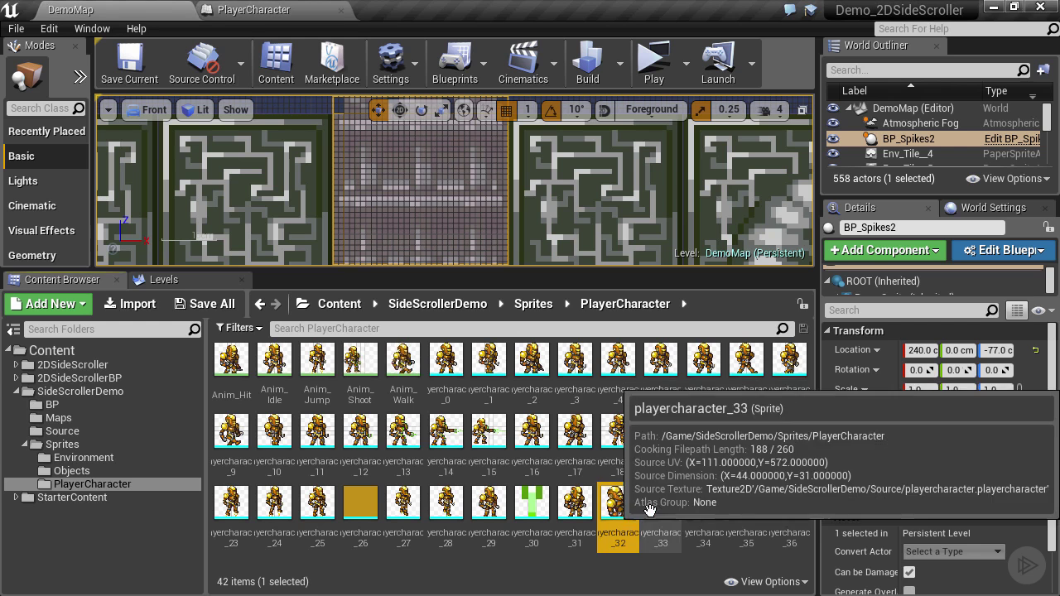
left_click(704, 505, "shift")
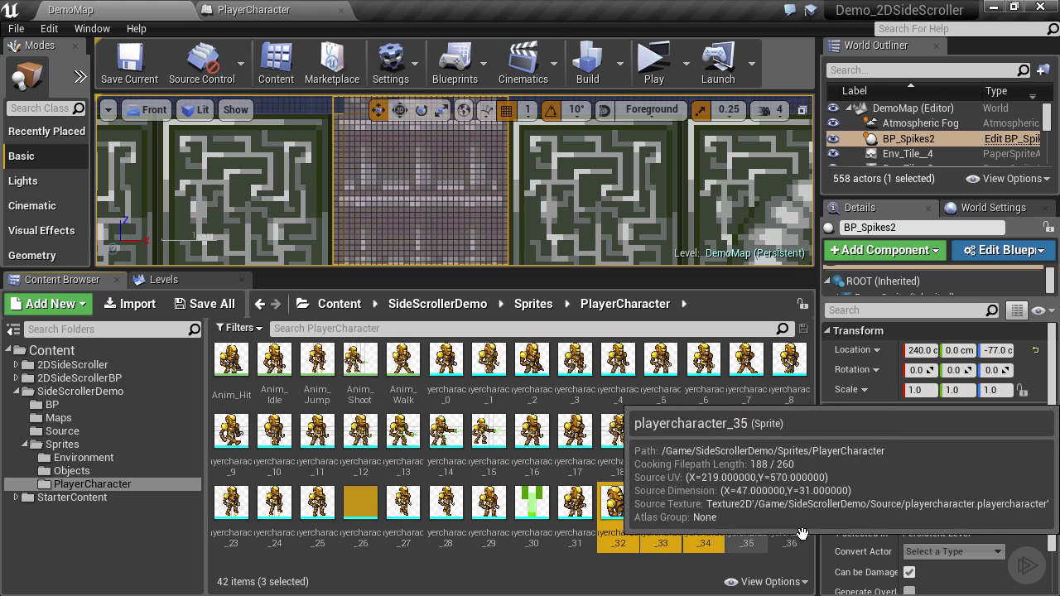
left_click(747, 530, "shift")
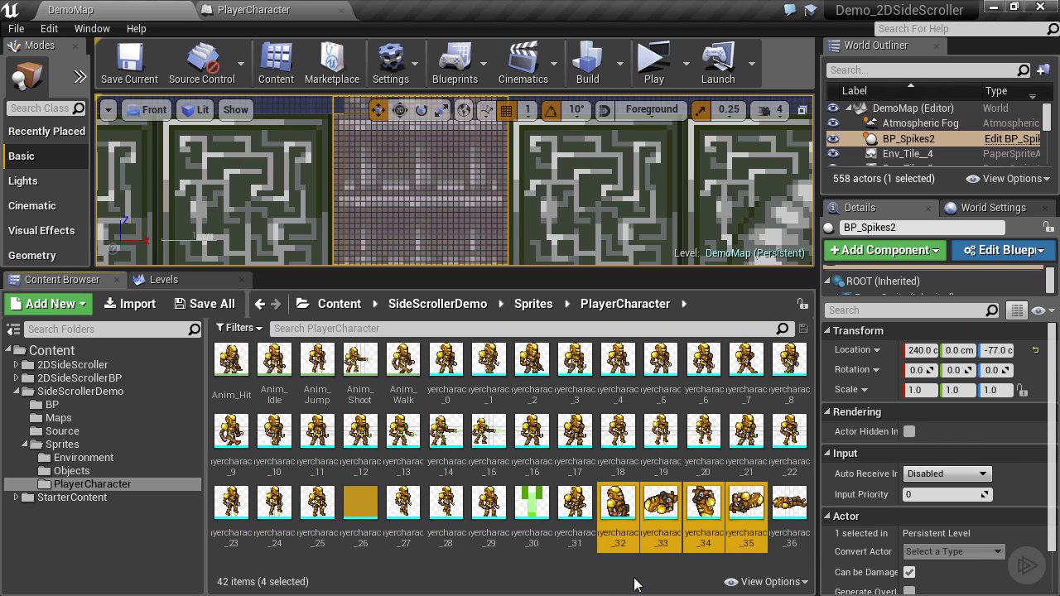
right_click(627, 506)
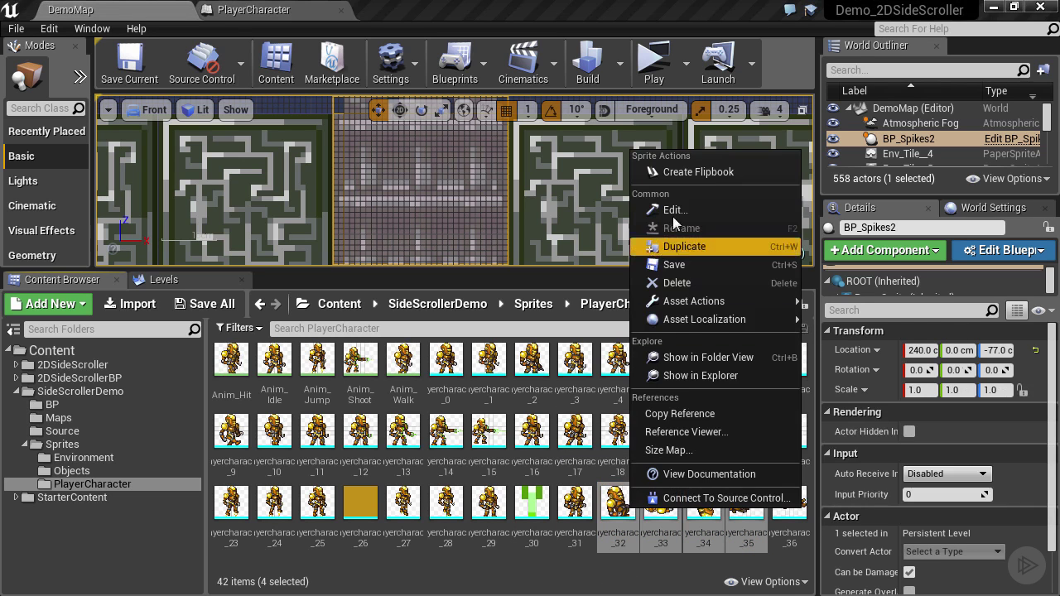
left_click(673, 179)
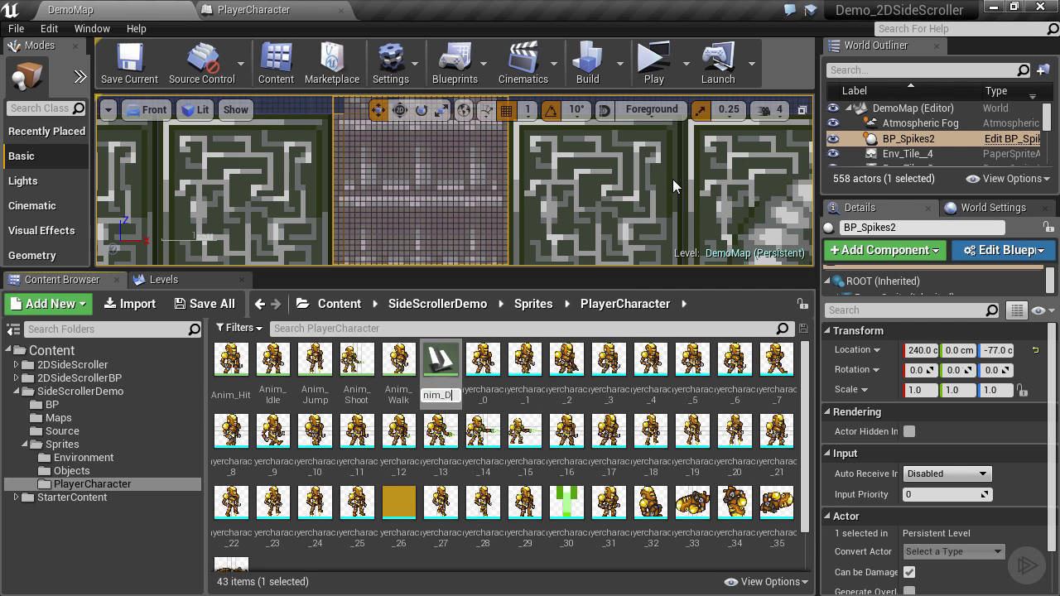
type("Anim_Dying")
key("Return")
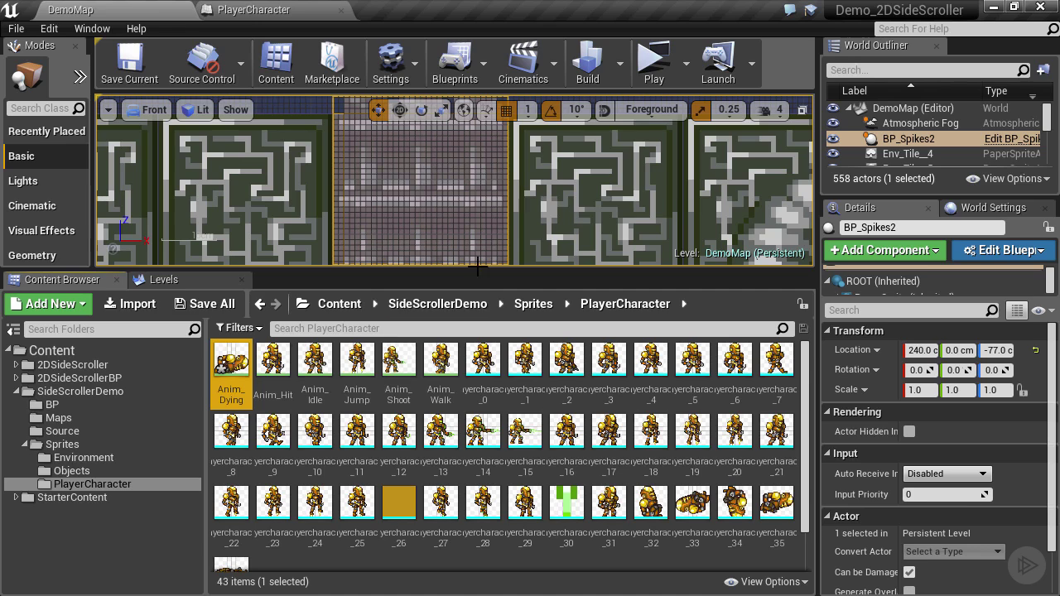
Step: Open the Anim_Dying flipbook, pause its playback and scrub through the frames to check each pose
double_click(239, 365)
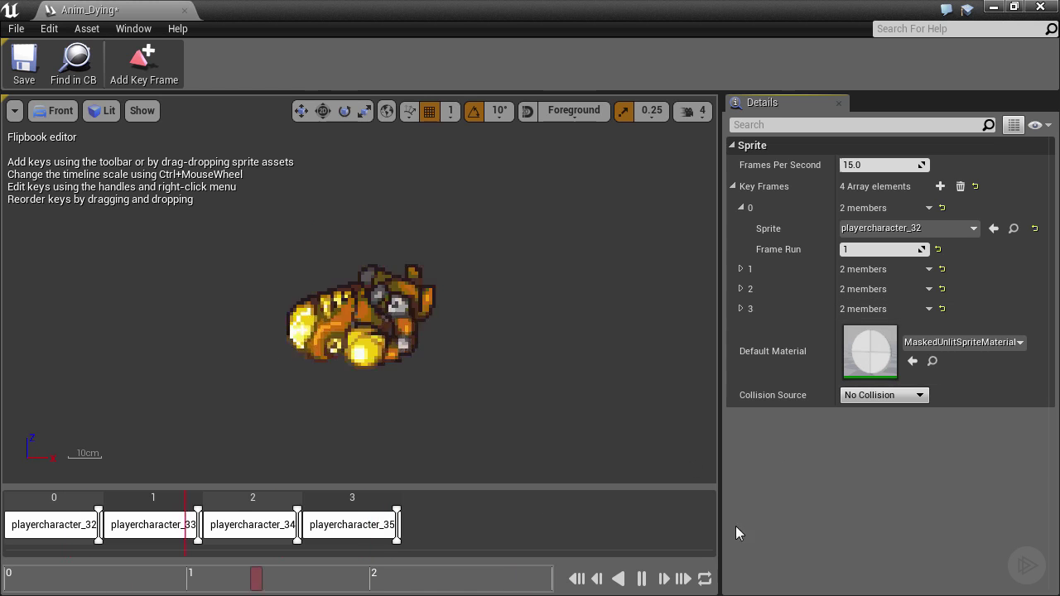
left_click(642, 580)
left_click_drag(470, 588, 159, 591)
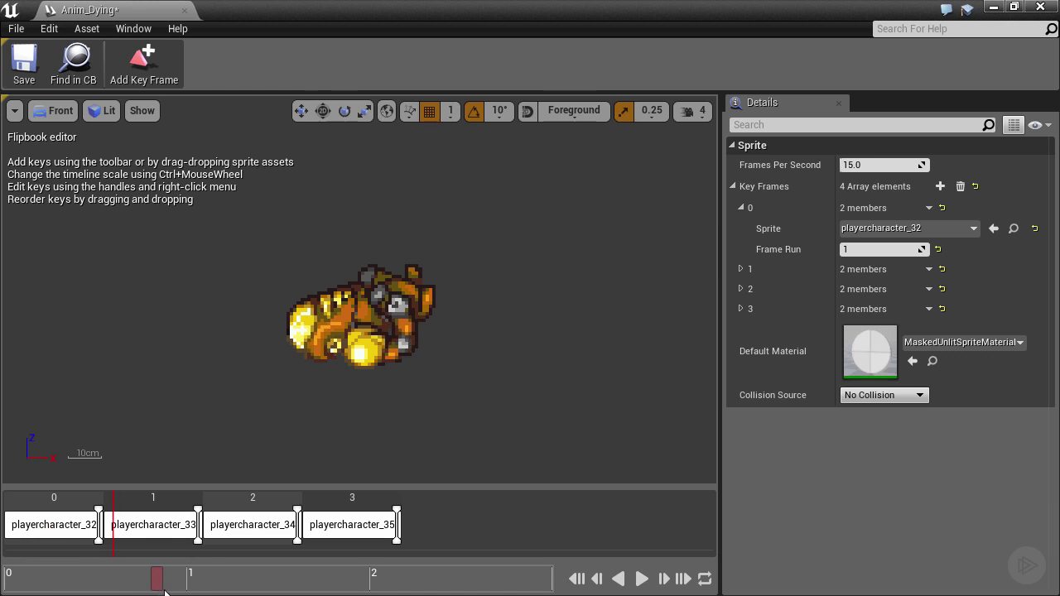
left_click_drag(267, 591, 296, 592)
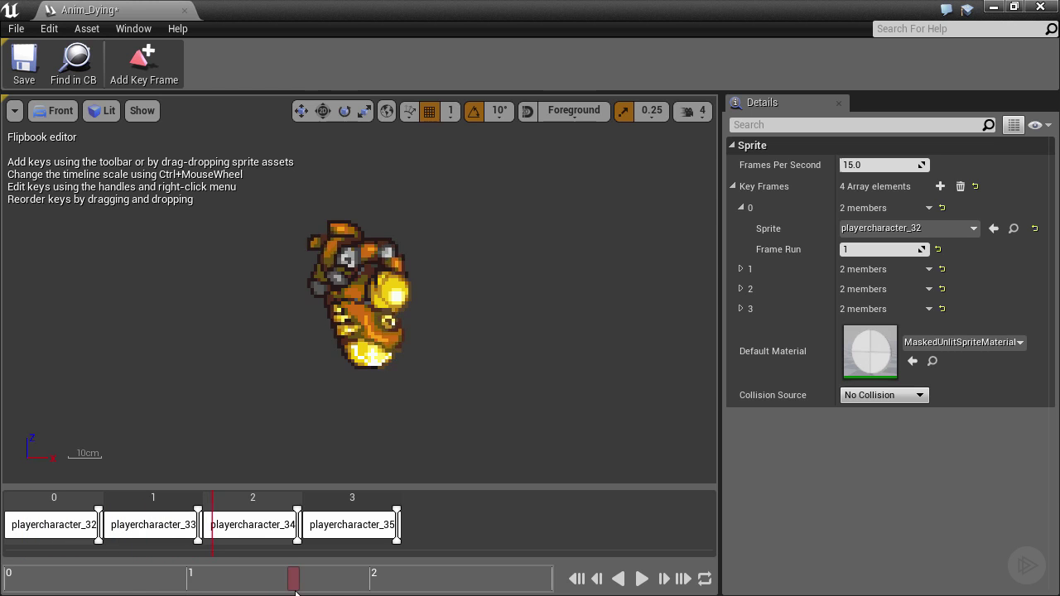
left_click_drag(421, 593, 453, 586)
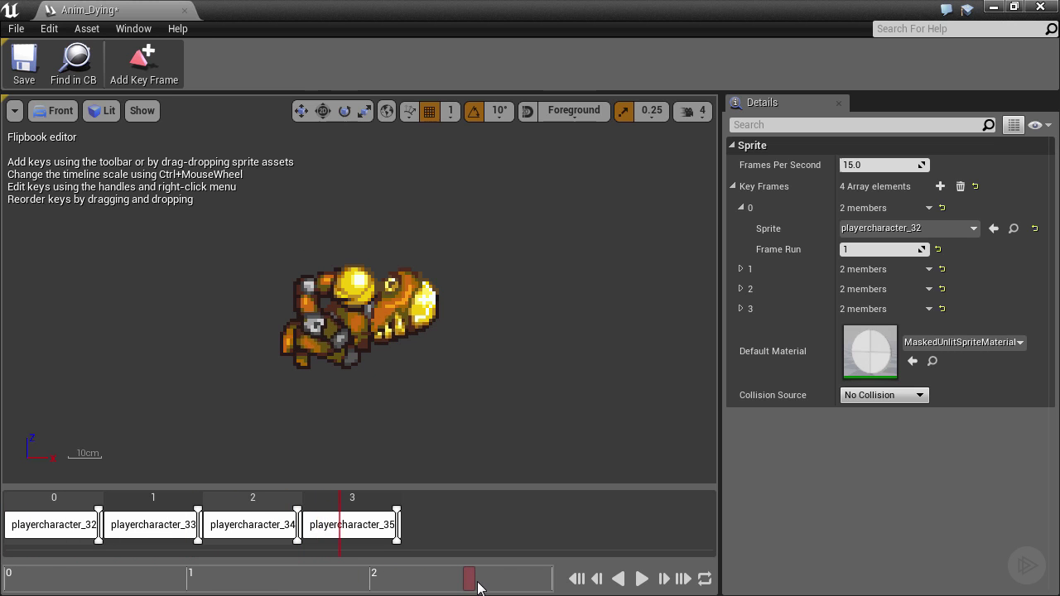
Step: Set the Frame Run of all four Anim_Dying key frames to 2
left_click(740, 270)
left_click(740, 330)
left_click(740, 392)
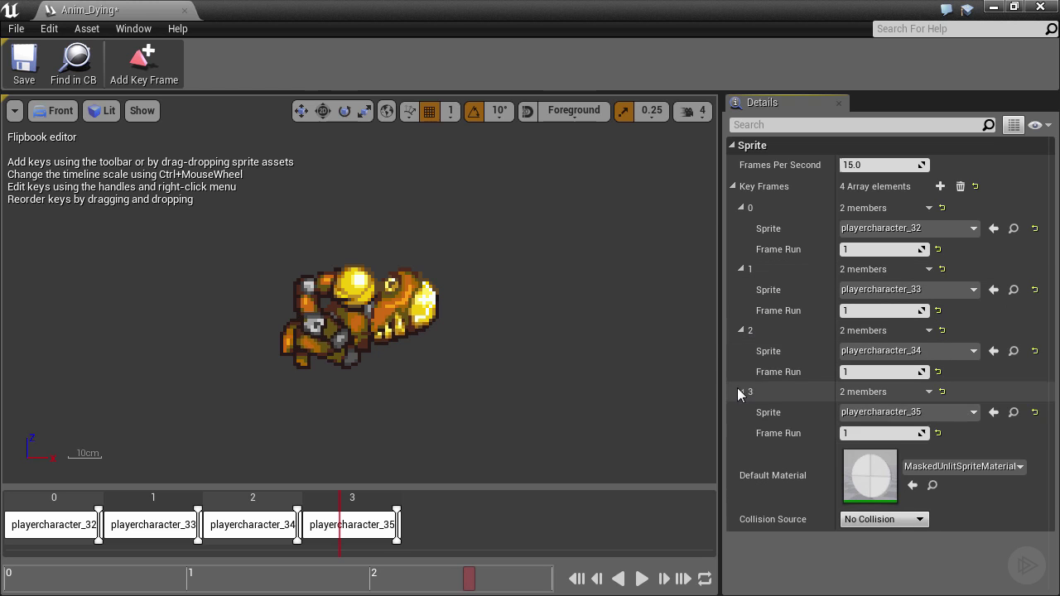
key("Return")
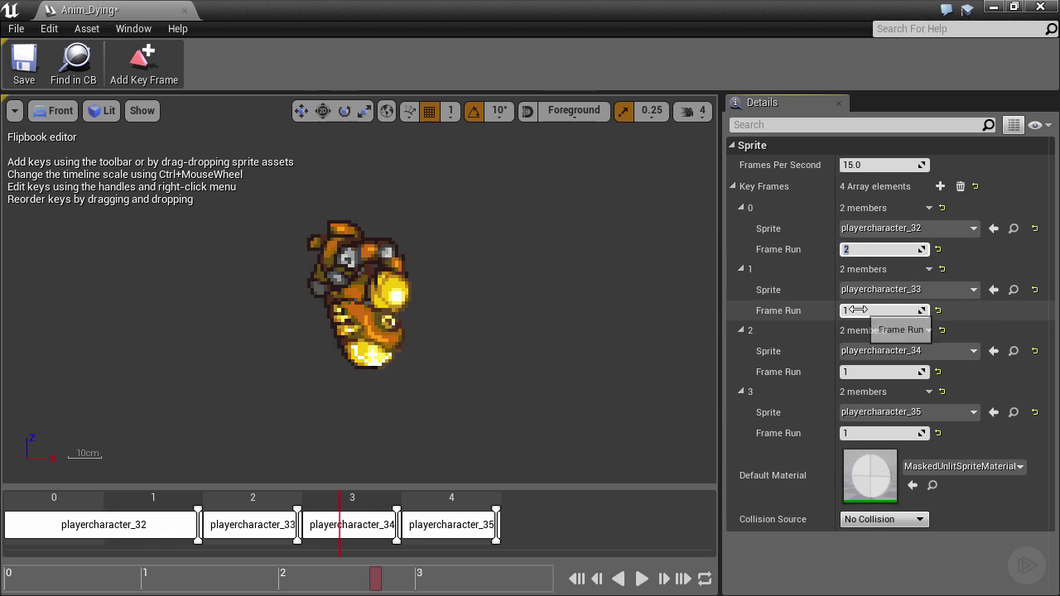
left_click(869, 310)
type("2")
key("Return")
type("2")
left_click(878, 433)
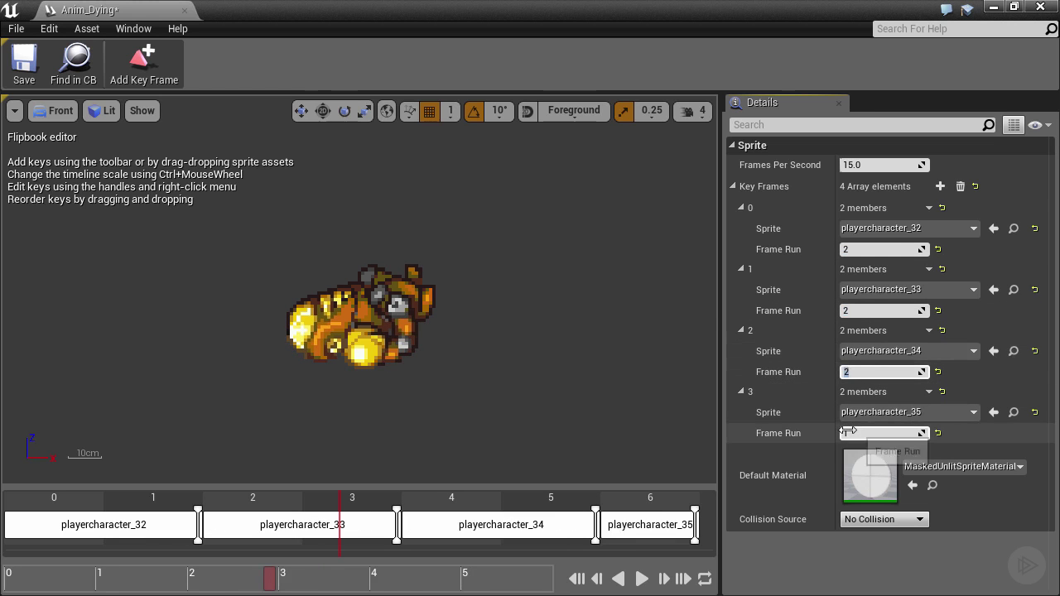
type("2")
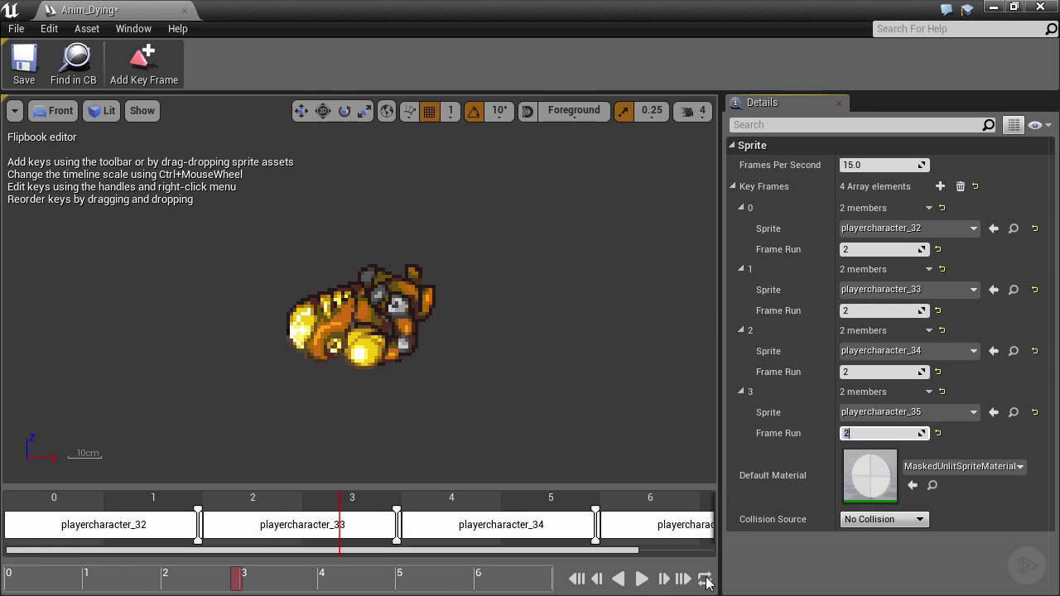
Step: Set Anim_Dying to 20 frames per second, previewing its playback, and save and close the flipbook
left_click(642, 580)
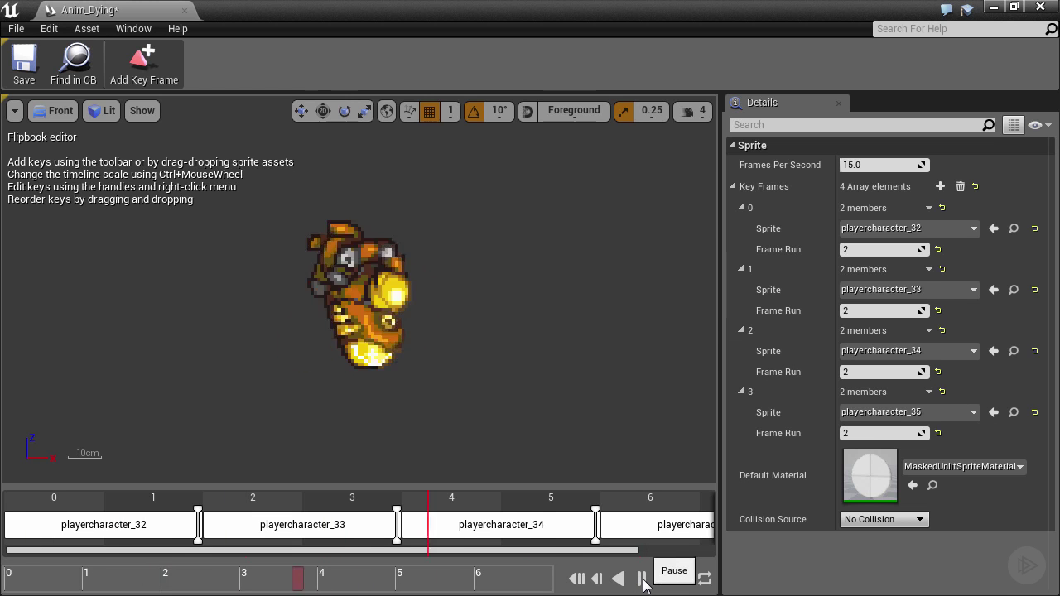
left_click(643, 580)
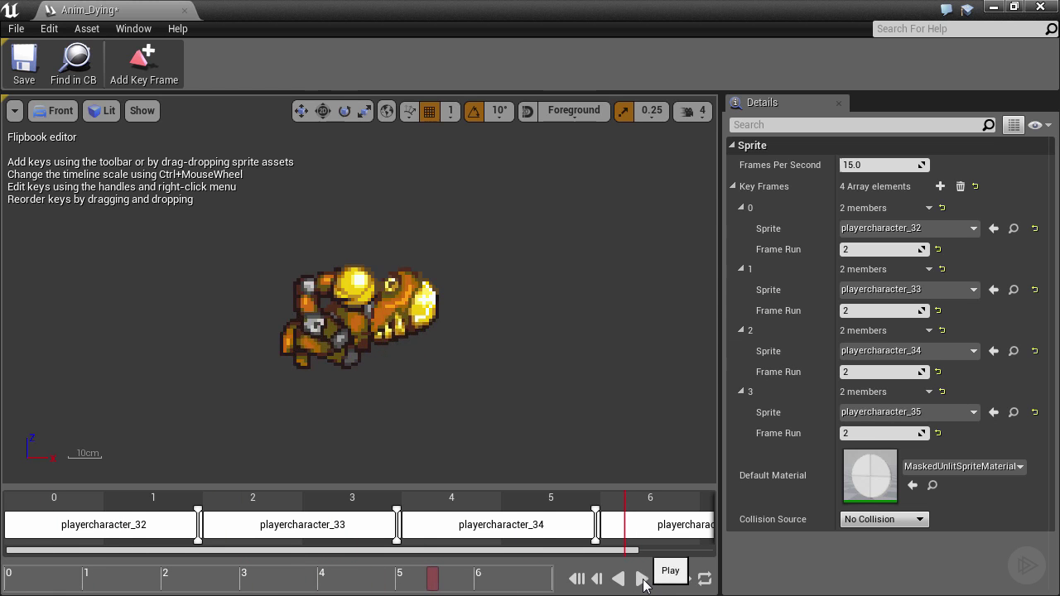
left_click(858, 165)
type("20")
key("Return")
left_click(644, 579)
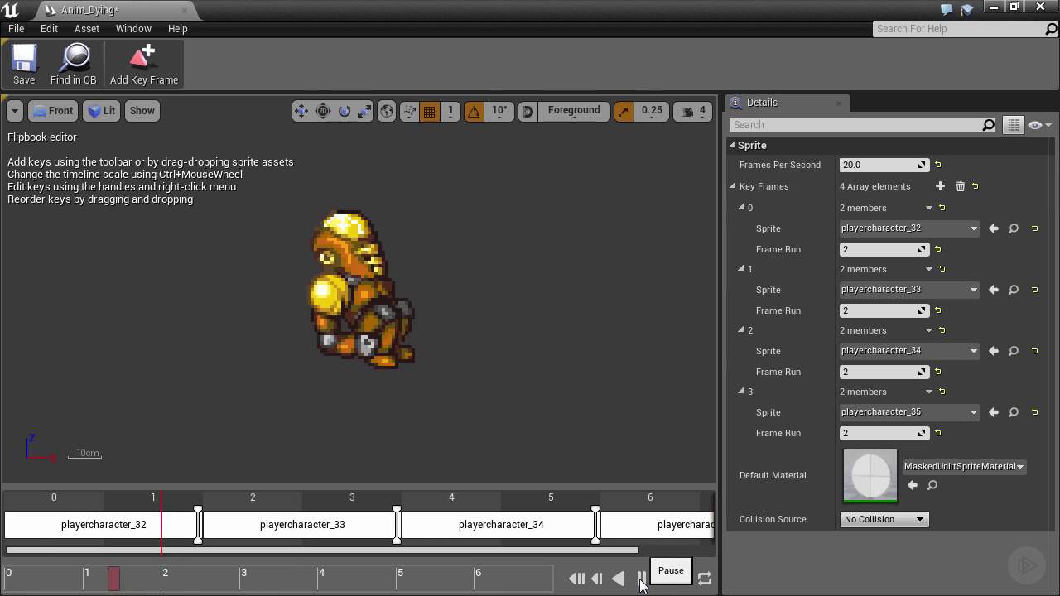
left_click(642, 580)
left_click(25, 65)
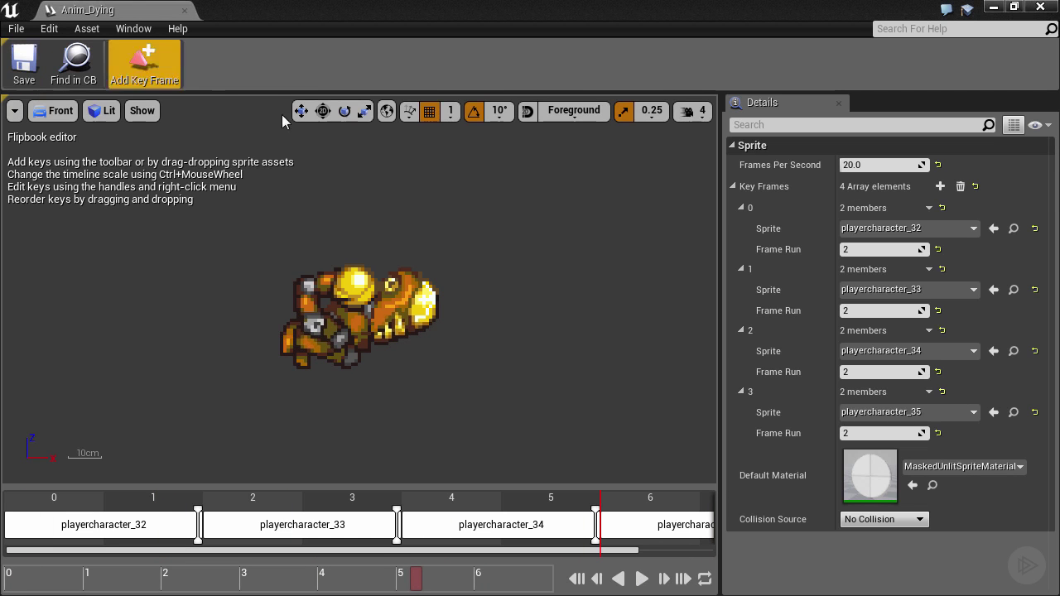
left_click(185, 10)
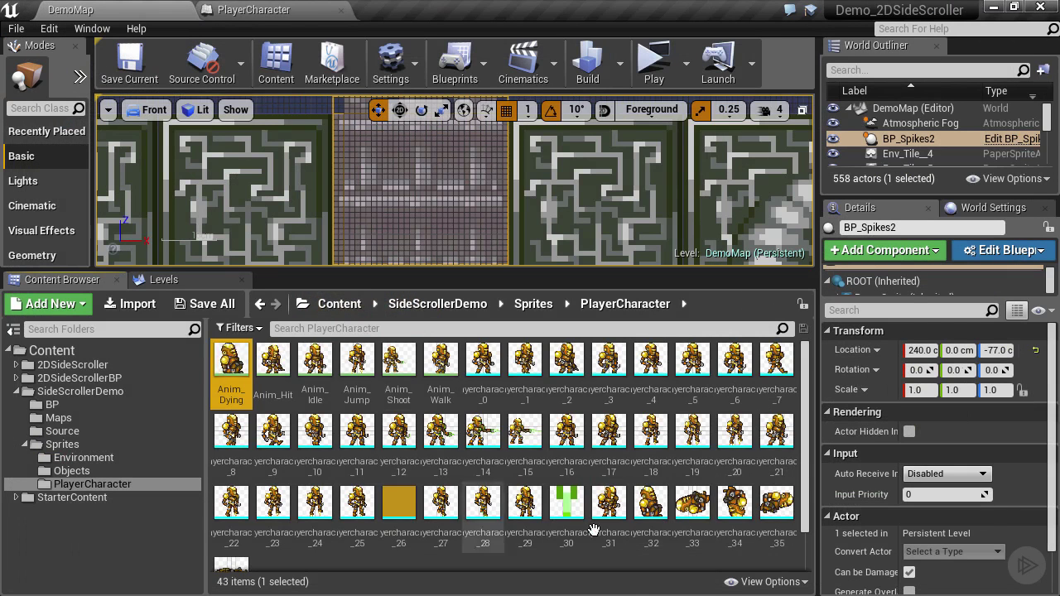
Step: Check the playercharacter_36 sprite and create a flipbook from it named Anim_Dead
scroll(404, 495, "down", 1)
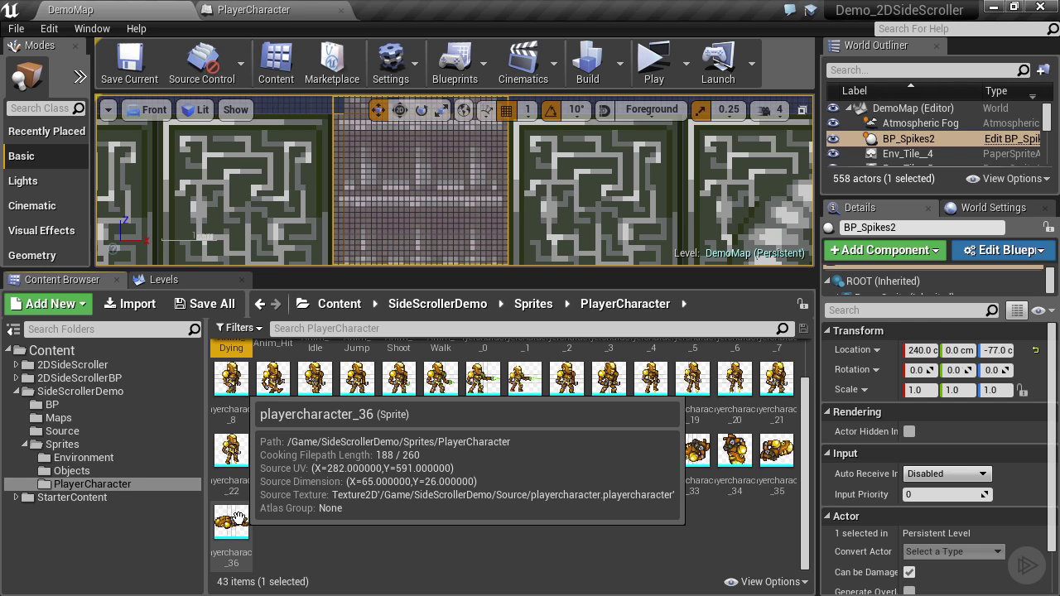
double_click(235, 519)
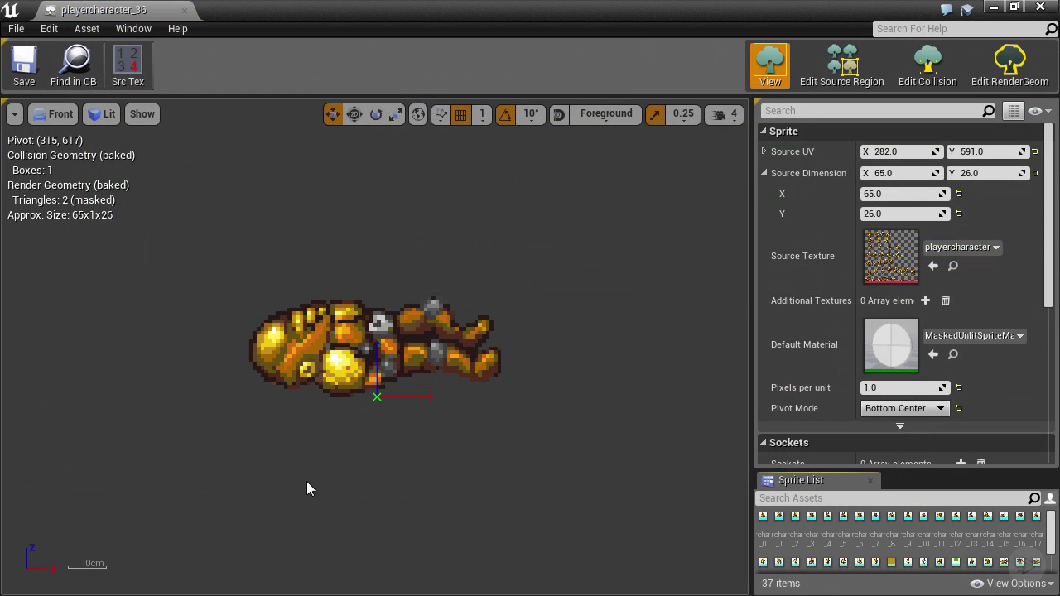
left_click(1045, 6)
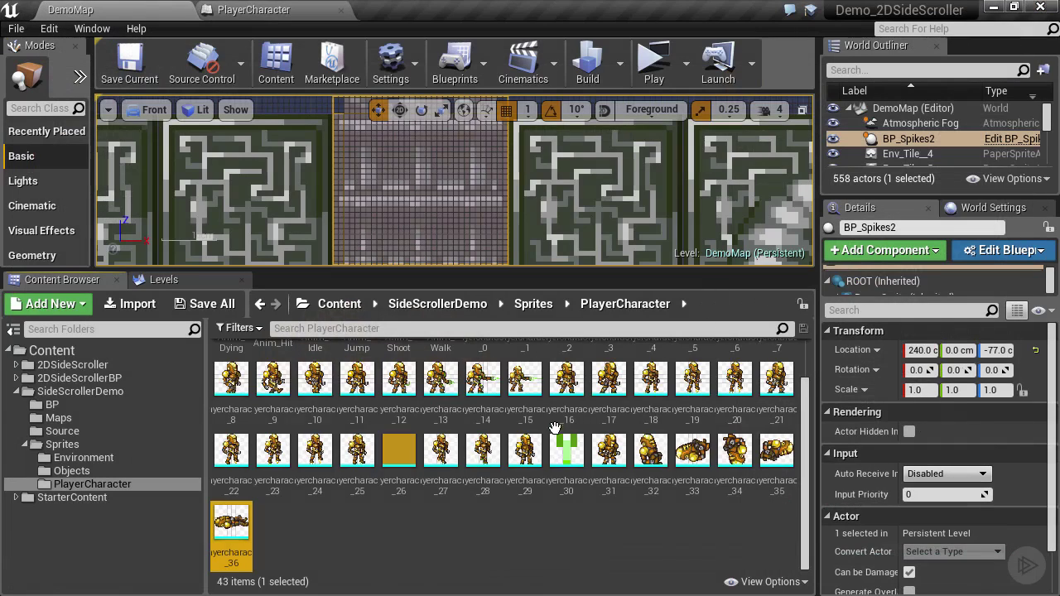
right_click(238, 530)
left_click(314, 202)
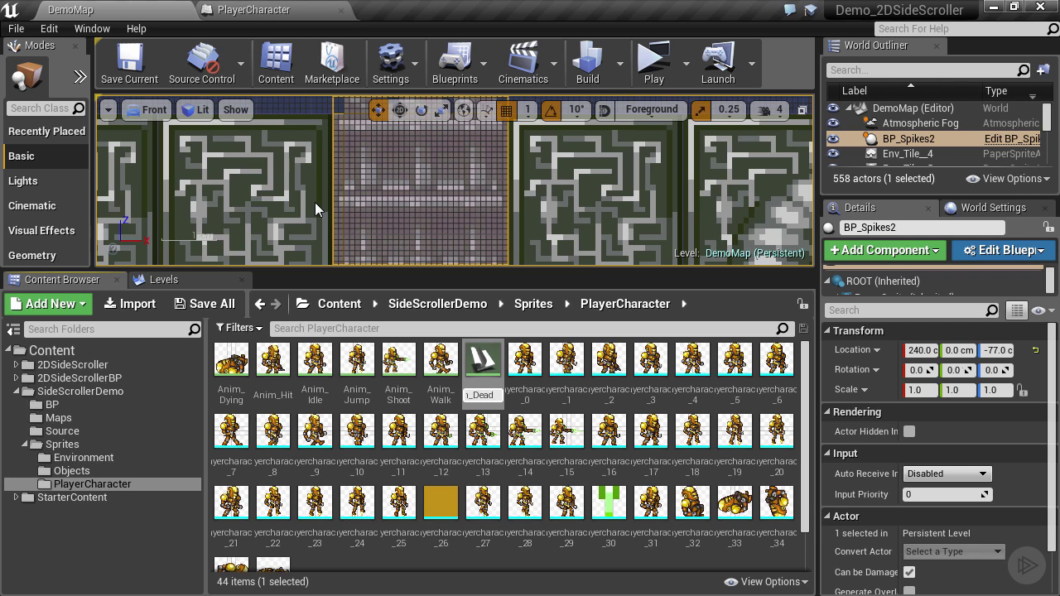
type("Anim_Dead")
key("Return")
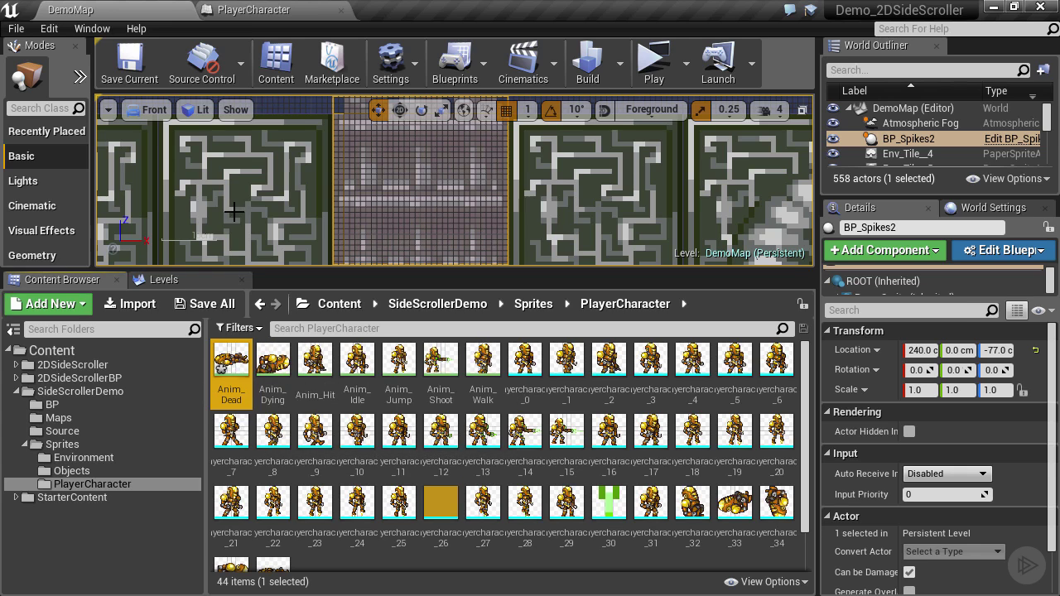
Step: In the PlayerCharacter event graph, assign Anim_Dead to the Set Flipbook node after the Event On Landed branch and save the blueprint
left_click(298, 11)
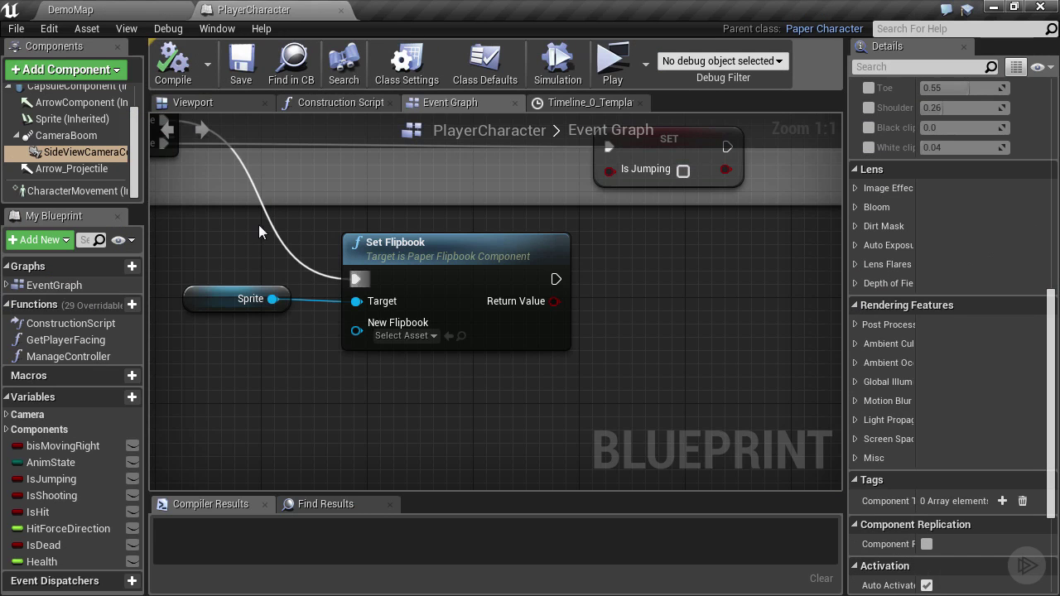
scroll(363, 270, "down", 7)
scroll(308, 237, "up", 6)
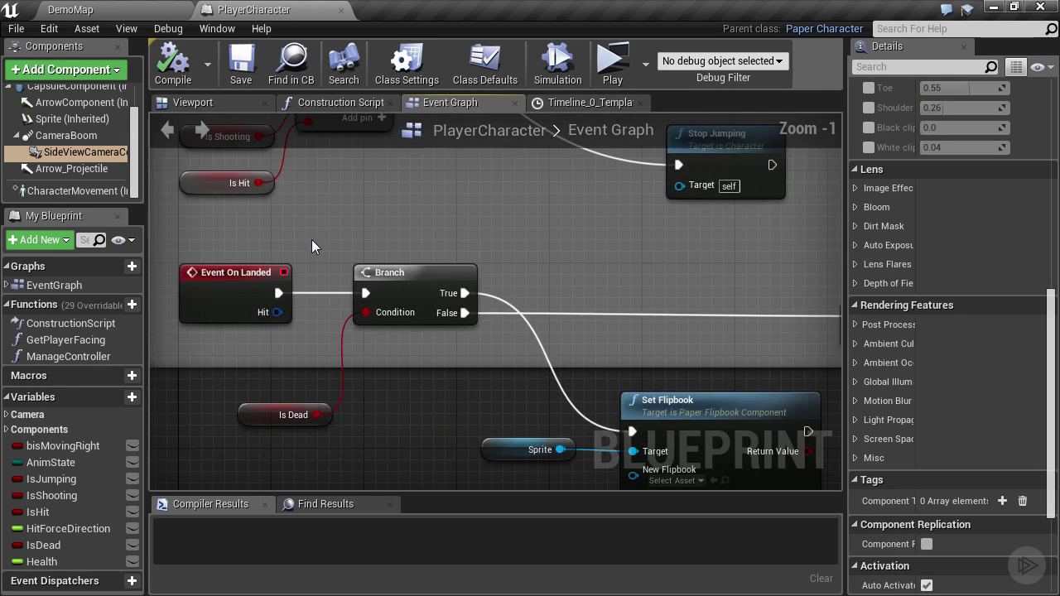
scroll(313, 244, "down", 4)
scroll(313, 244, "up", 5)
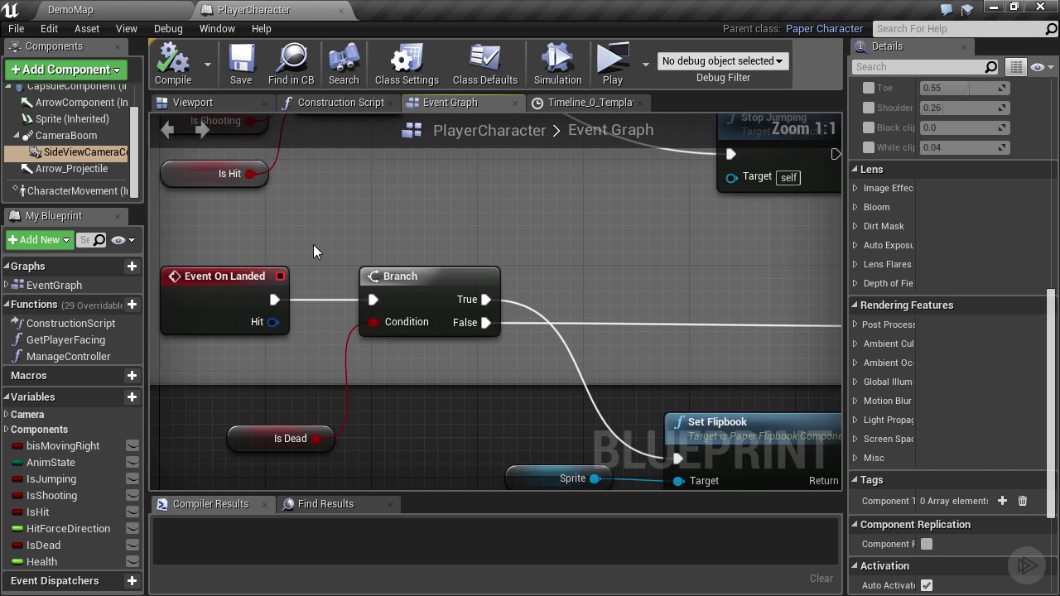
scroll(313, 244, "down", 3)
right_click_drag(448, 360, 327, 259)
scroll(379, 283, "up", 3)
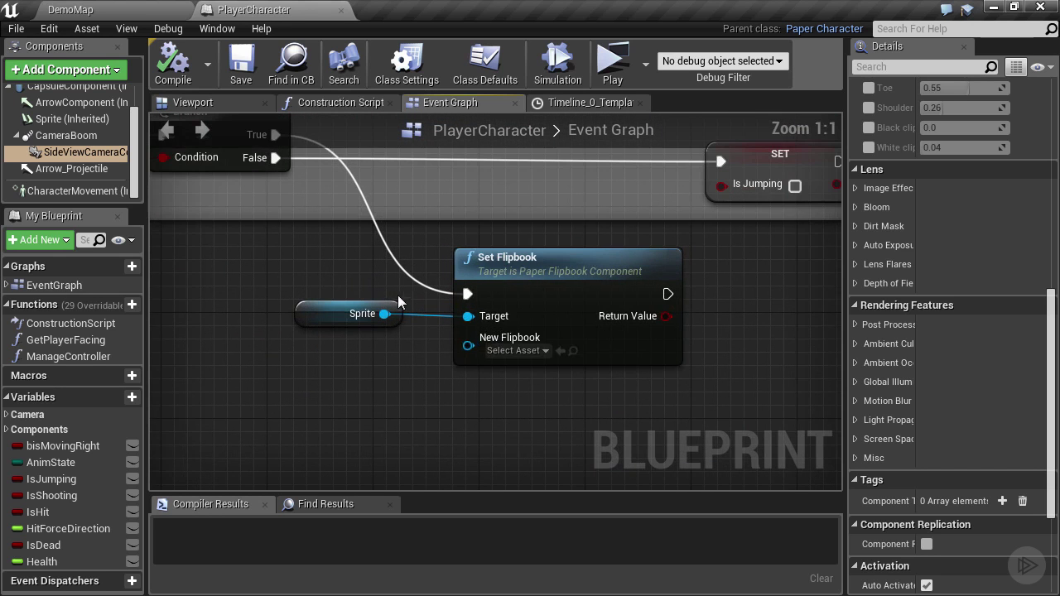
left_click(542, 351)
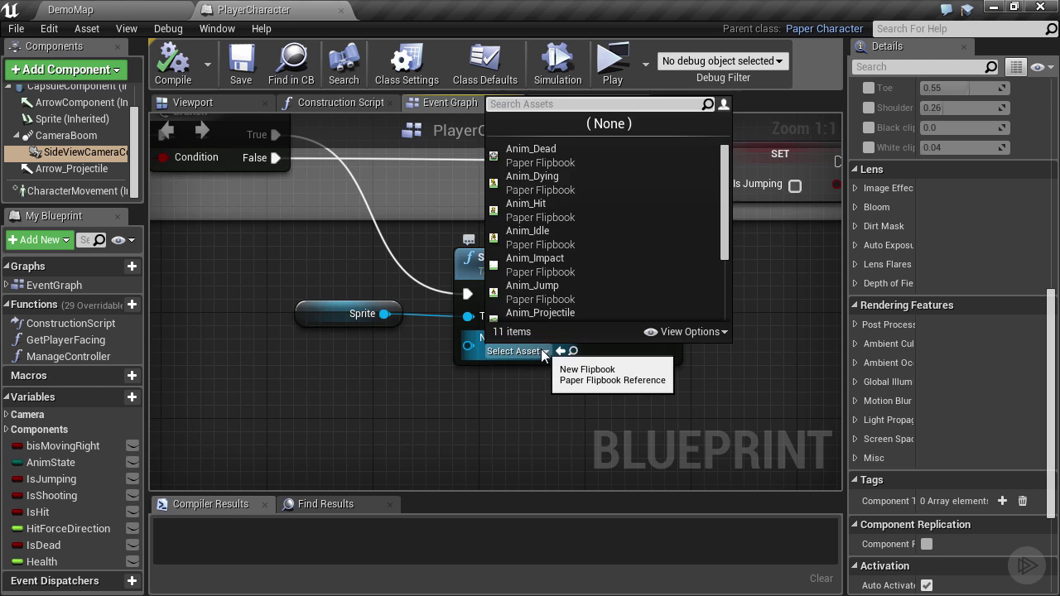
left_click(523, 163)
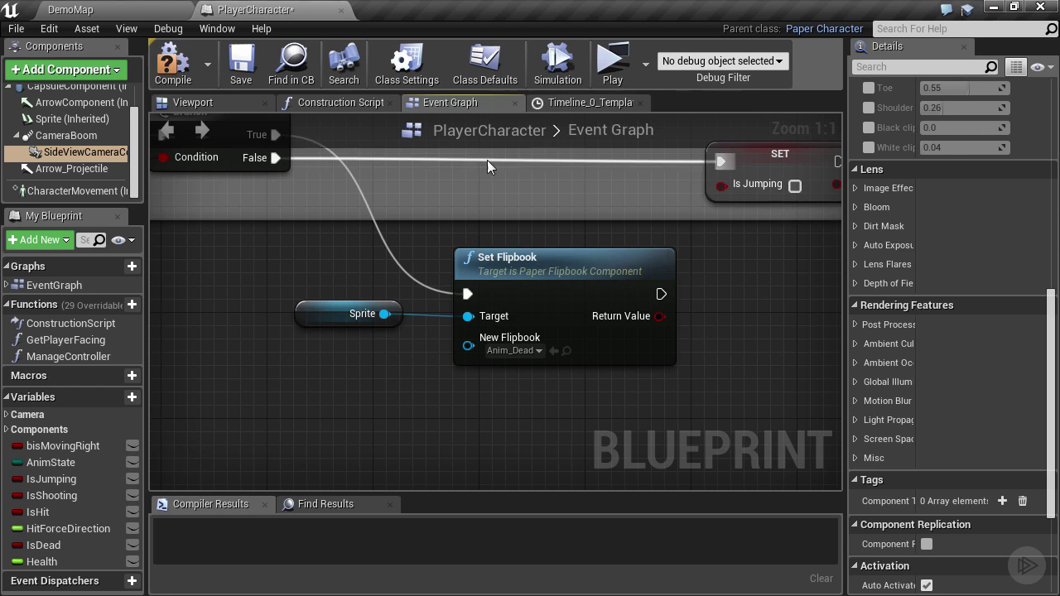
left_click(241, 65)
Step: Assign Anim_Dying to the hit sequence's empty Set Flipbook node on the branch's True path, and compile the blueprint
scroll(243, 285, "down", 1)
scroll(243, 285, "down", 8)
right_click_drag(392, 359, 342, 268)
scroll(370, 277, "up", 3)
scroll(369, 276, "down", 2)
right_click_drag(432, 296, 659, 288)
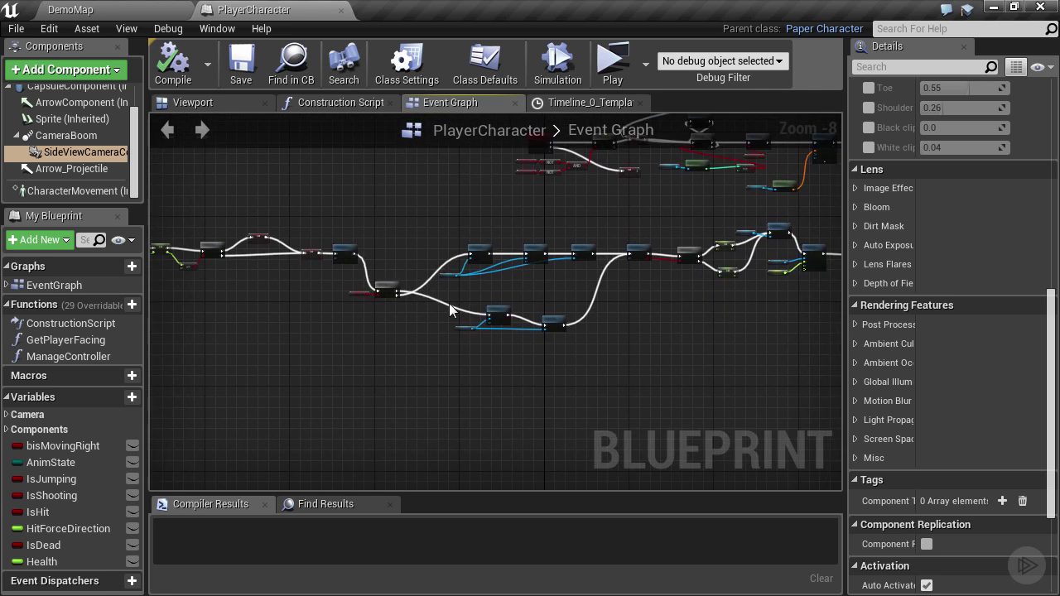
scroll(444, 301, "up", 6)
right_click_drag(447, 303, 303, 287)
scroll(307, 285, "down", 3)
right_click_drag(573, 275, 294, 350)
scroll(629, 282, "up", 4)
right_click_drag(621, 280, 505, 296)
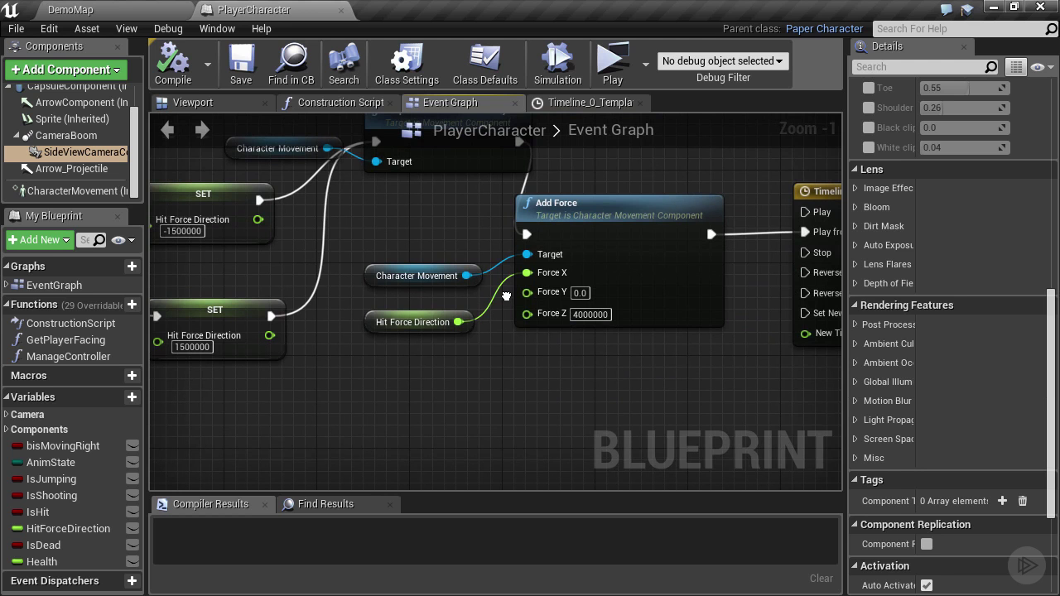
scroll(506, 300, "down", 6)
right_click_drag(418, 325, 712, 301)
scroll(476, 302, "up", 6)
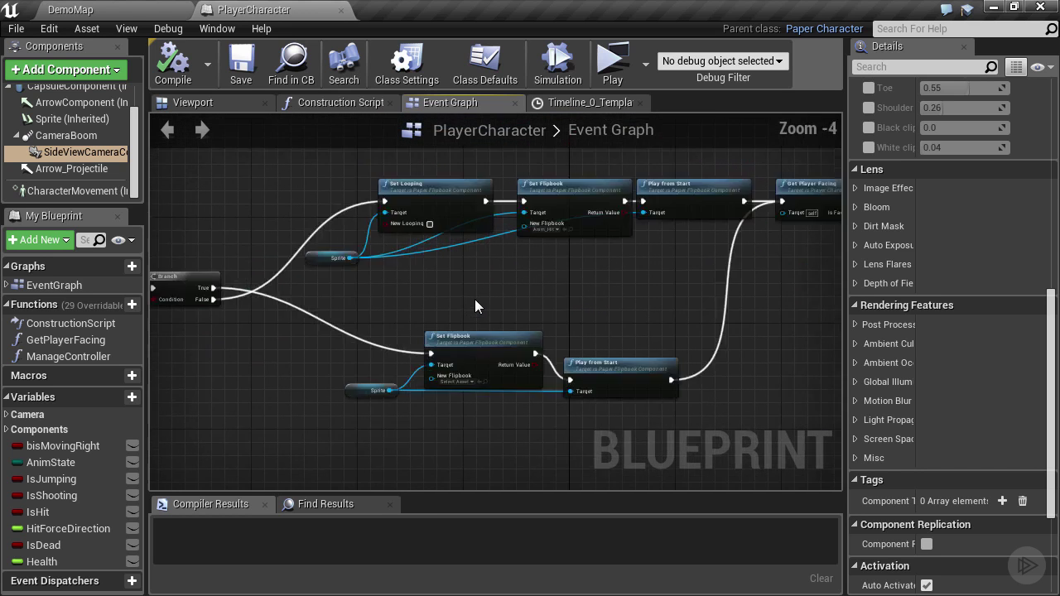
right_click_drag(475, 299, 469, 172)
left_click(462, 316)
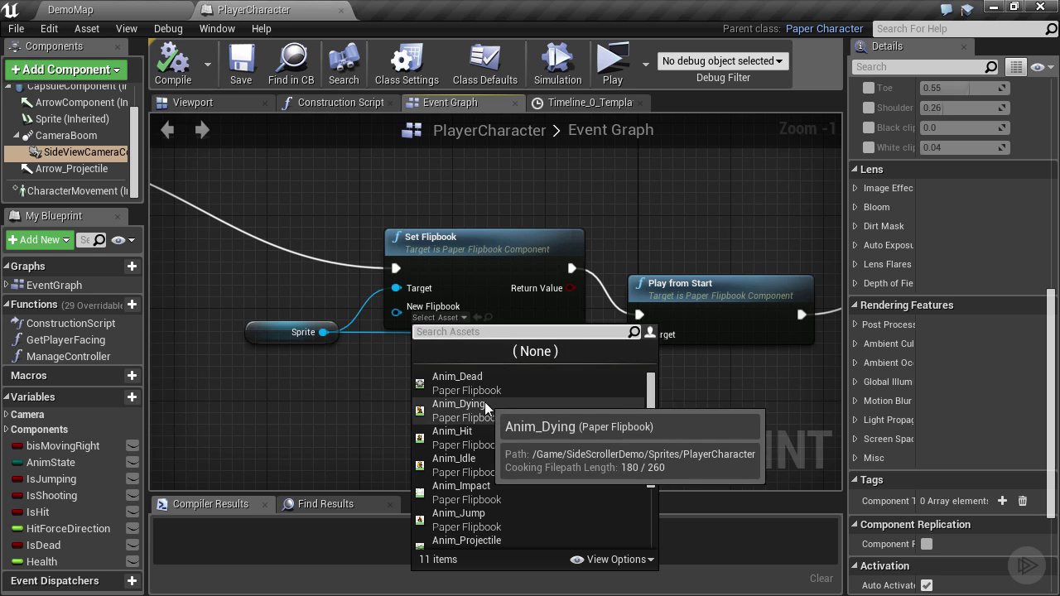
key("Escape")
left_click(172, 63)
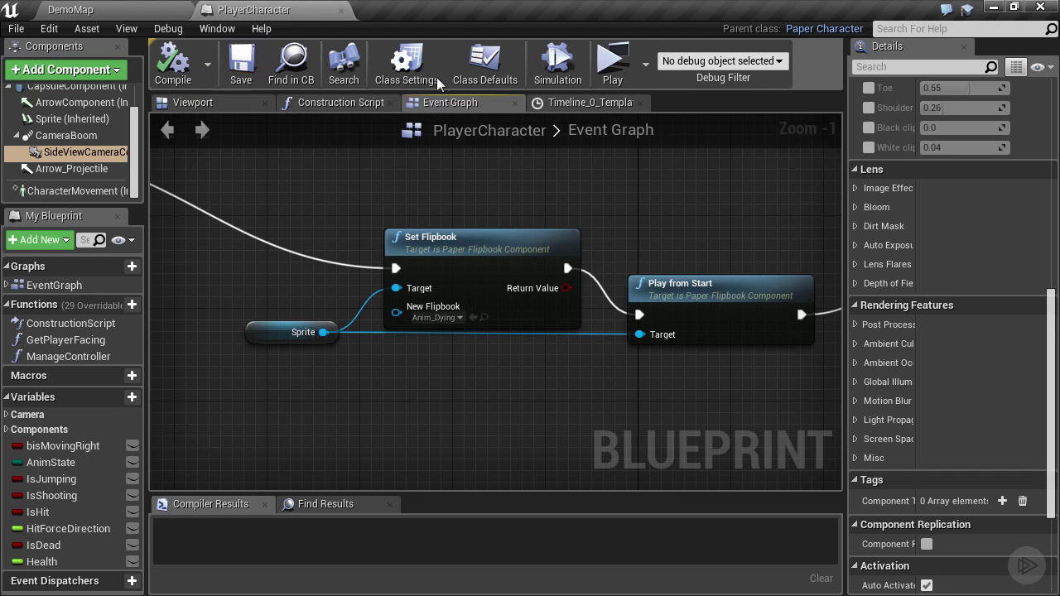
Step: Play-test the level by moving and jumping the player into the spikes repeatedly to check the hit and death reactions
left_click(613, 65)
key("d")
key("space")
key("d")
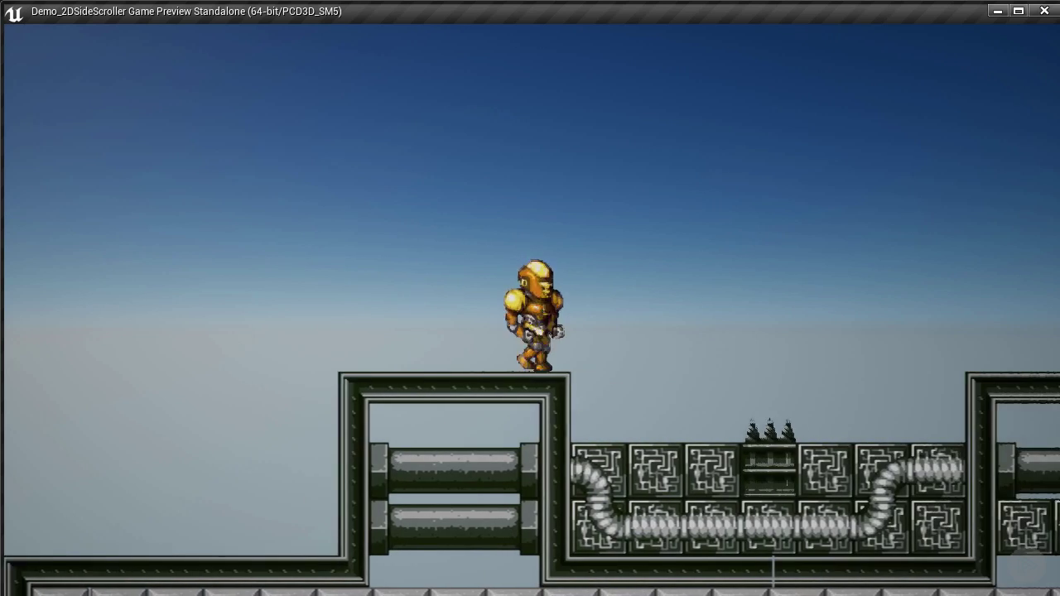
key("a")
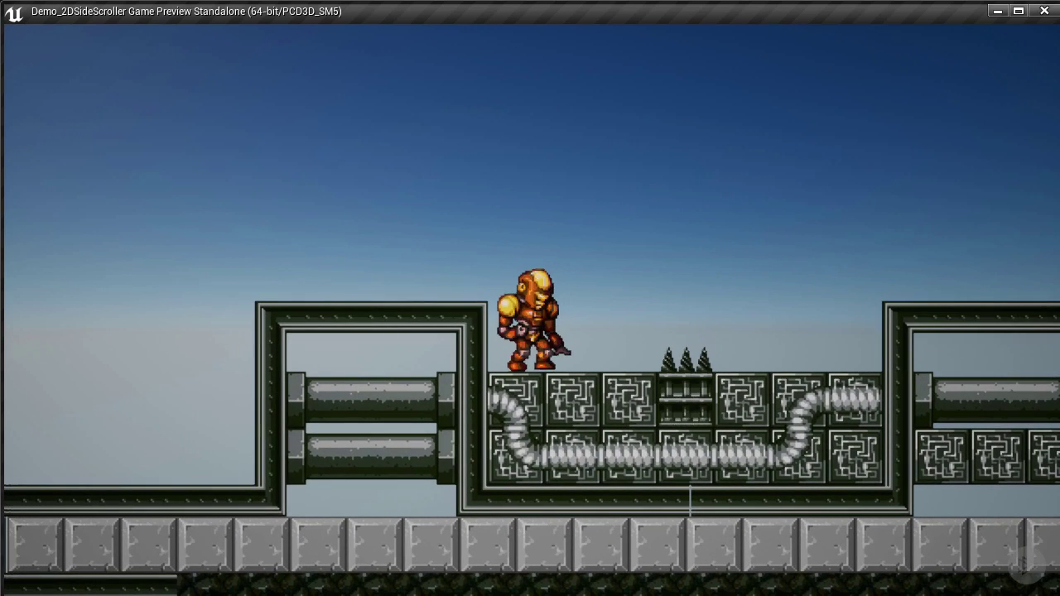
key("d")
key("space")
key("a")
key("space")
key("d")
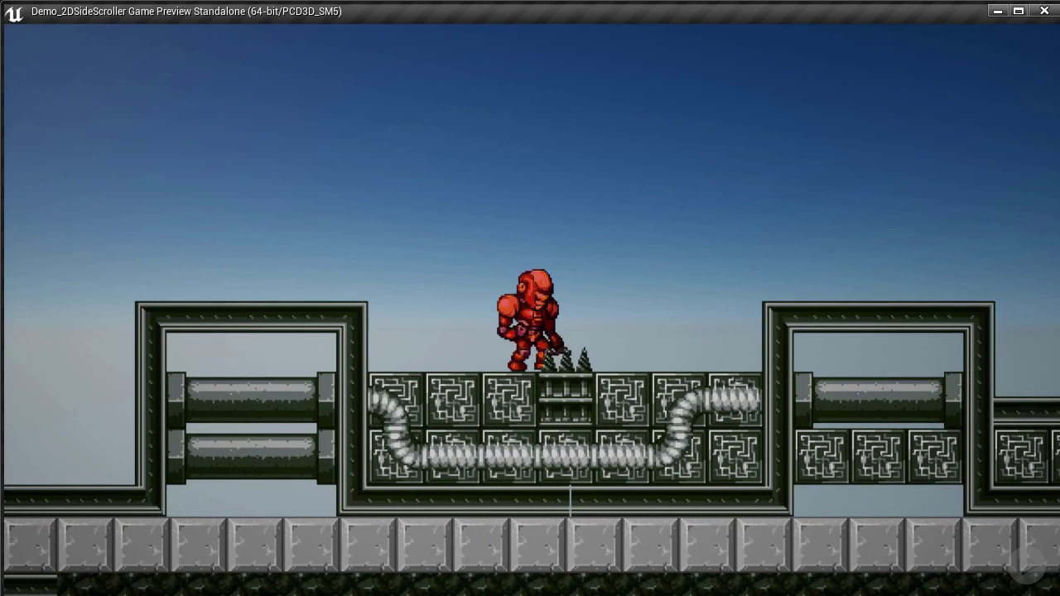
key("d")
key("space")
key("a")
key("space")
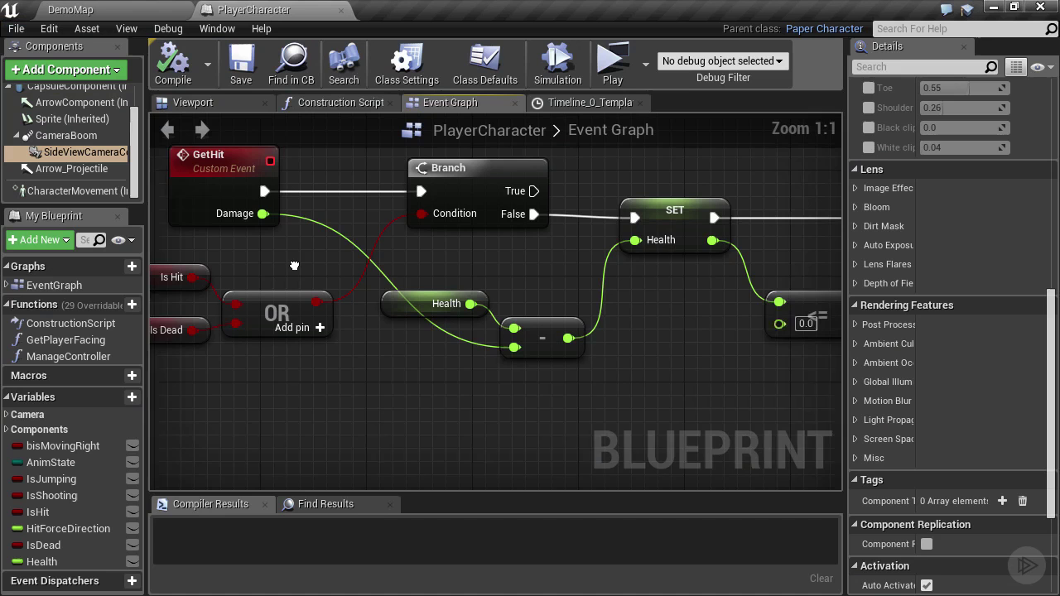
Step: Review the GetHit event's damage logic, and open the blueprint of the BP_Spikes2 actor placed in DemoMap
right_click_drag(295, 265, 304, 271)
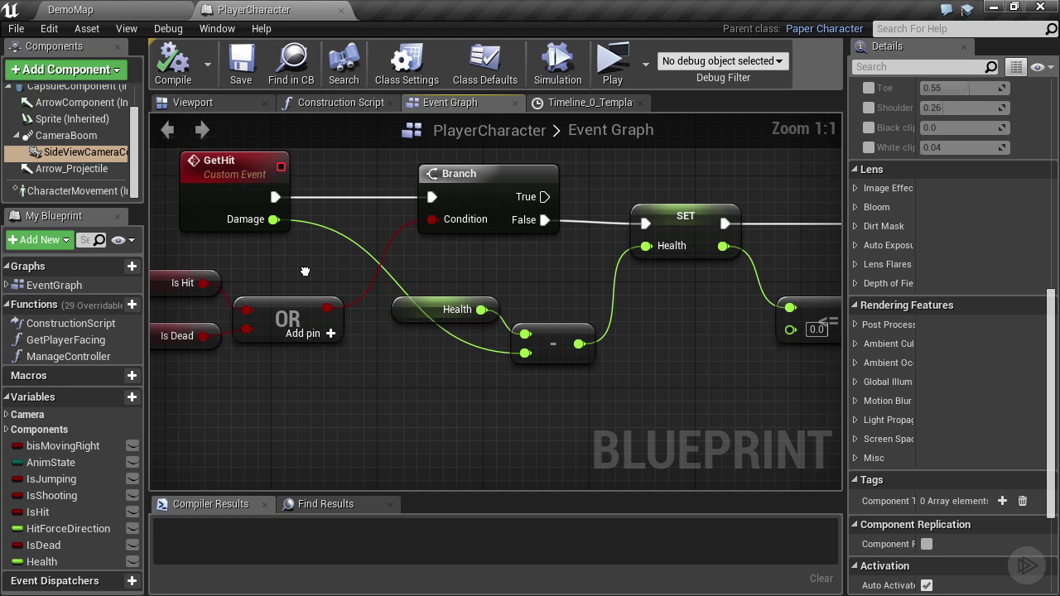
right_click_drag(305, 271, 320, 286)
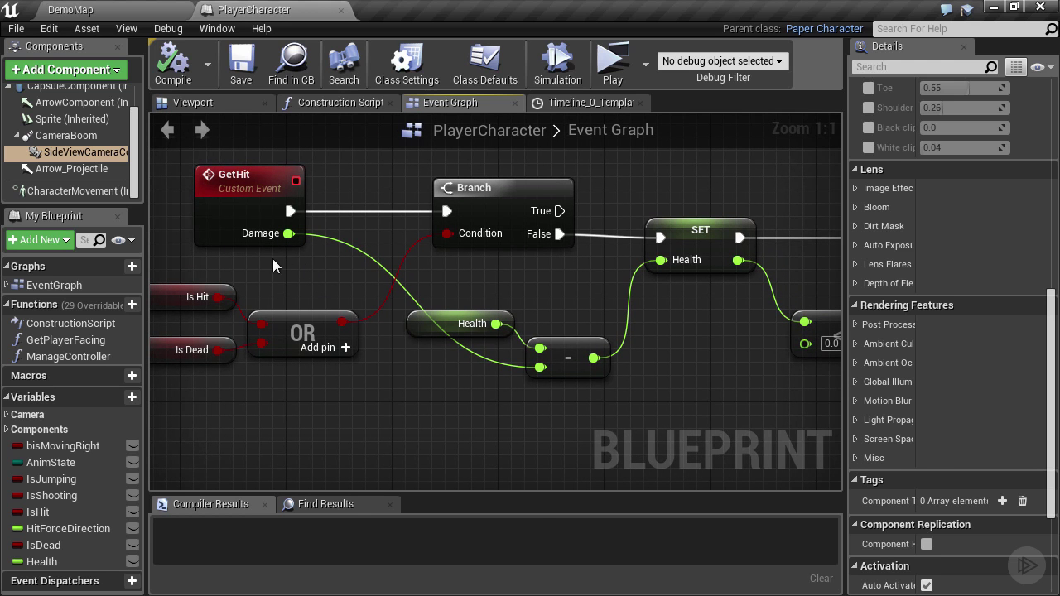
right_click_drag(276, 265, 246, 265)
left_click(157, 8)
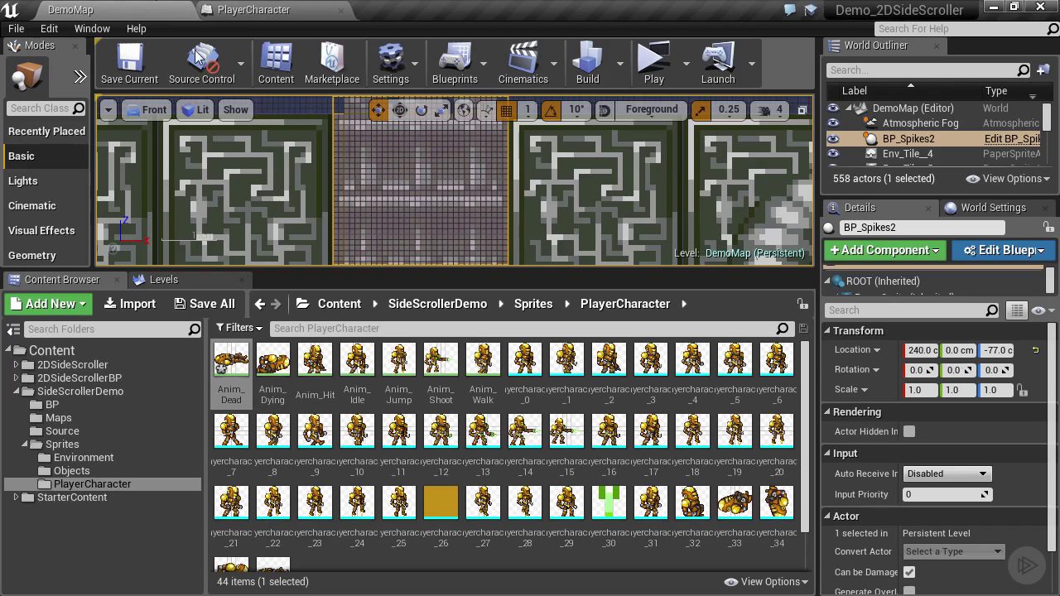
left_click_drag(399, 269, 398, 513)
scroll(433, 430, "down", 3)
scroll(408, 381, "up", 2)
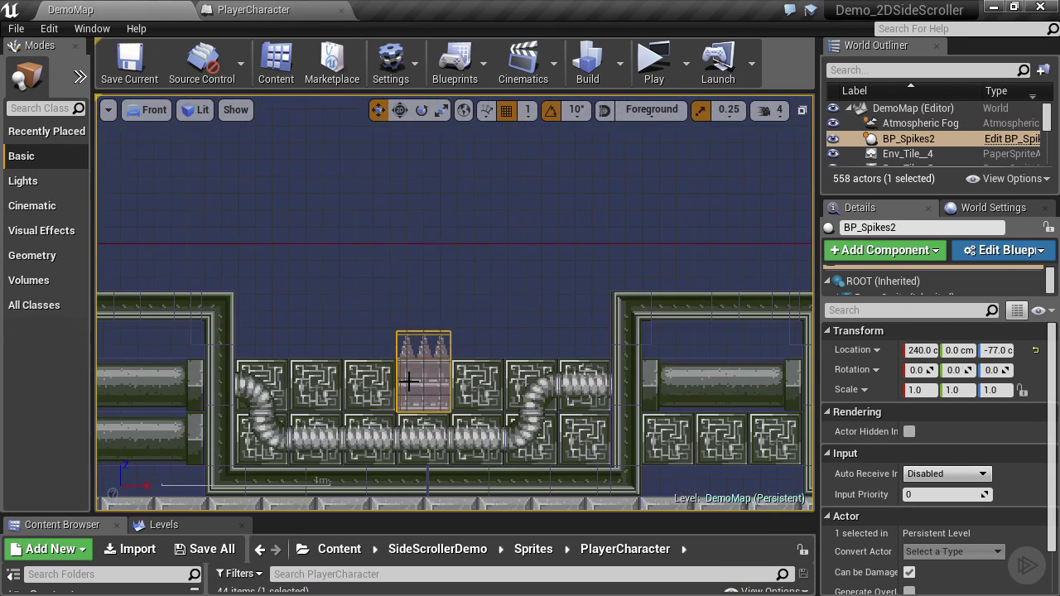
left_click(423, 360)
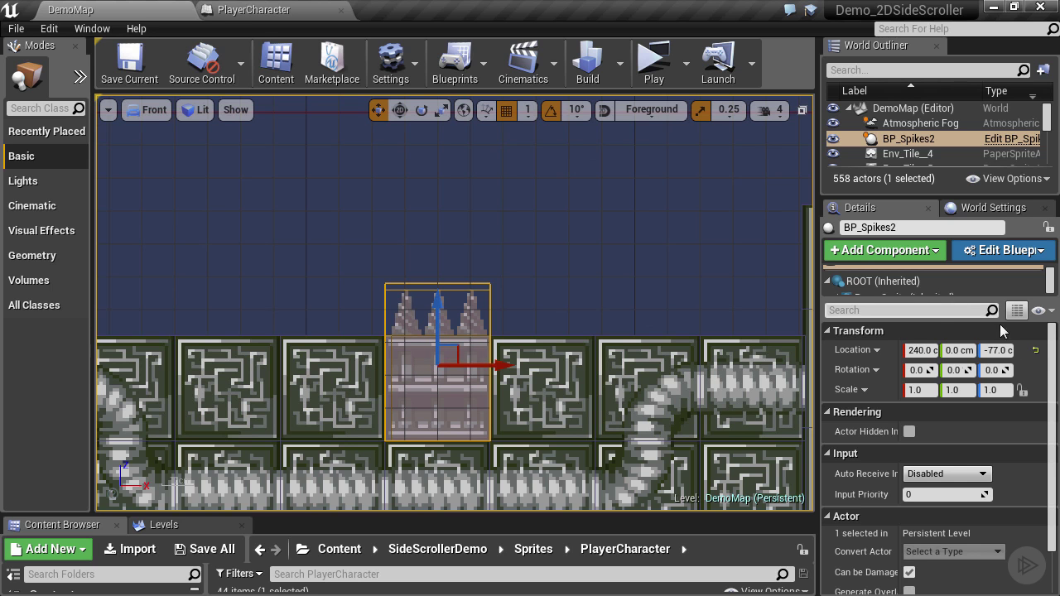
left_click_drag(1025, 298, 1023, 393)
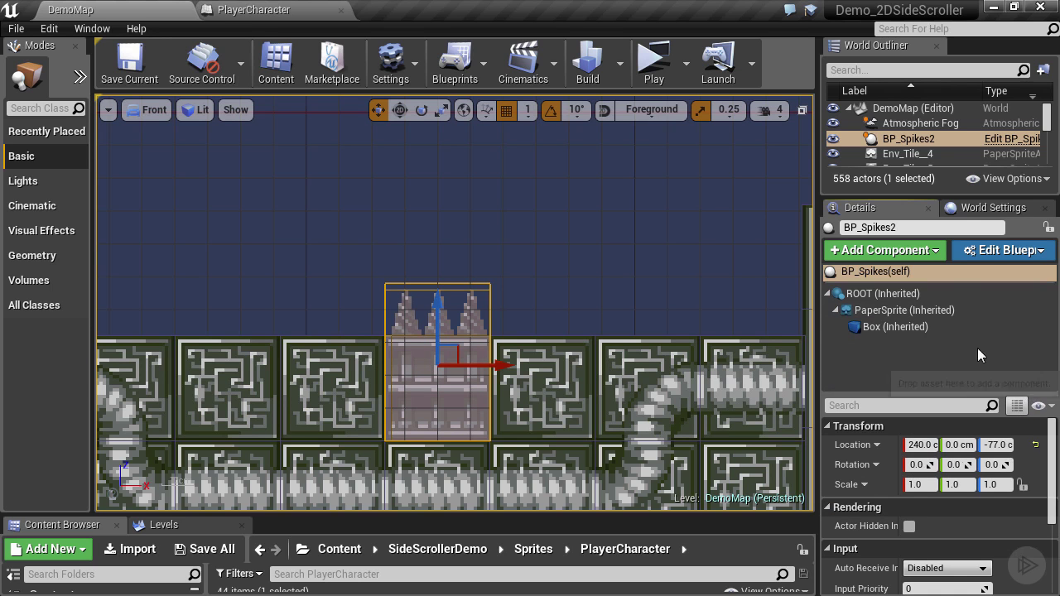
left_click(1007, 253)
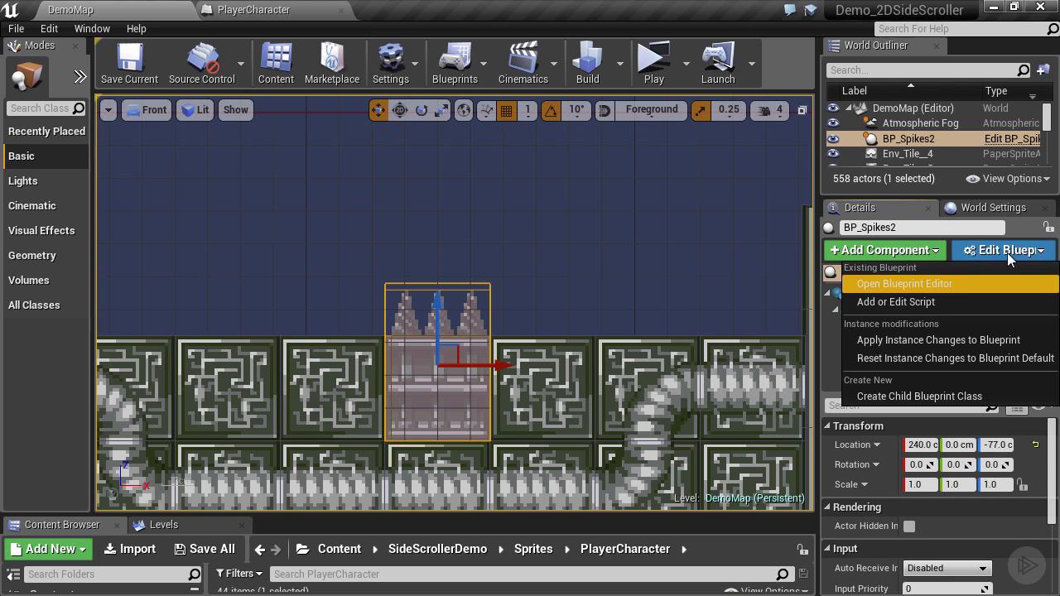
left_click(953, 283)
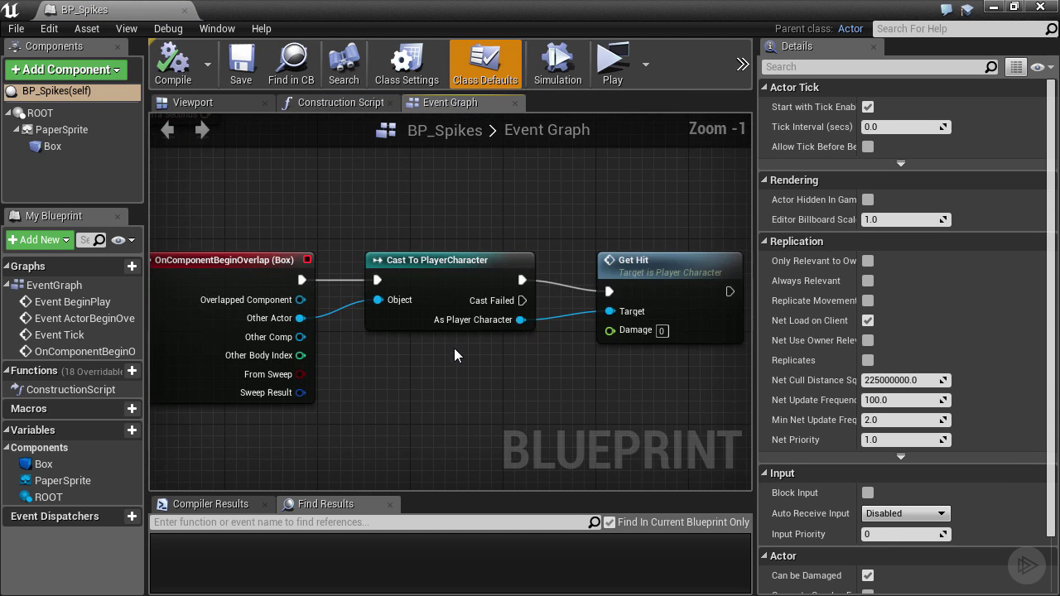
Step: Set the Get Hit node's Damage to 100 in the BP_Spikes event graph, and compile, save and close the blueprint
scroll(457, 348, "up", 2)
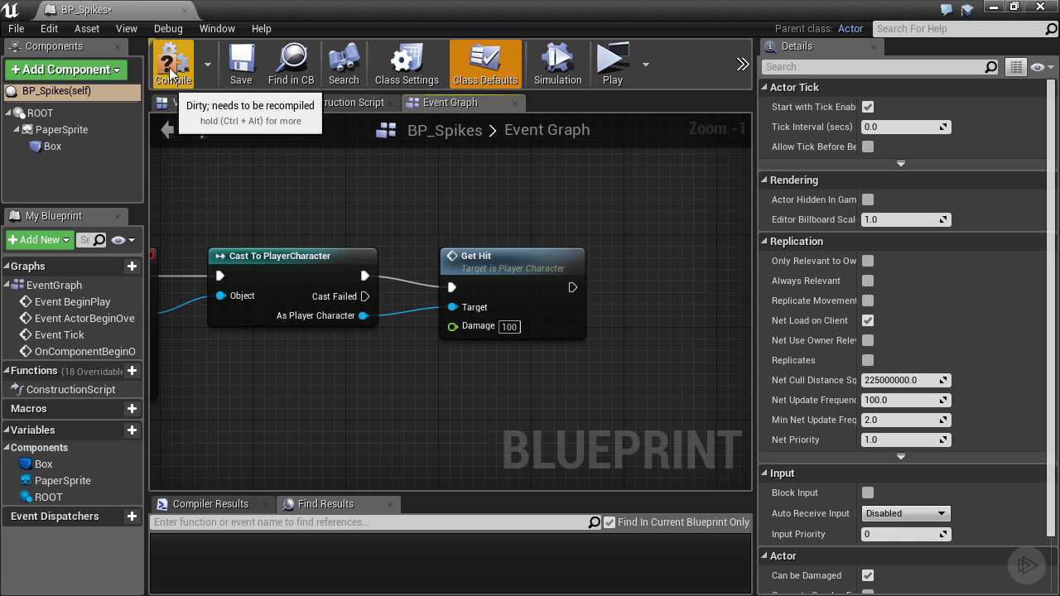
left_click(176, 68)
left_click(242, 68)
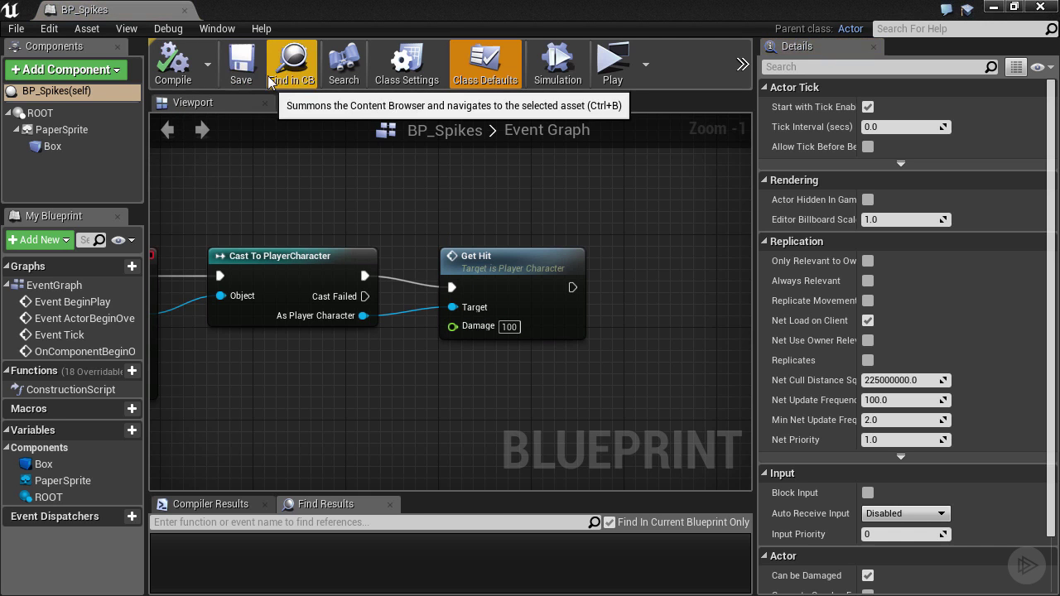
left_click(184, 11)
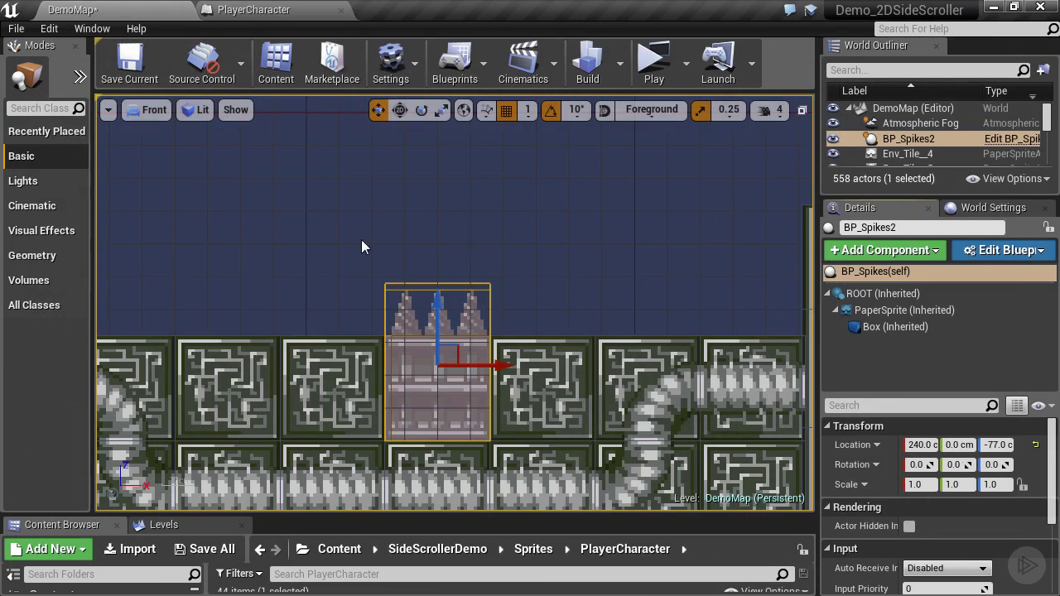
Step: Play-test the level by jumping the player onto the spikes to check the dying and dead animations
left_click(649, 69)
key("d")
key("space")
key("space")
key("d")
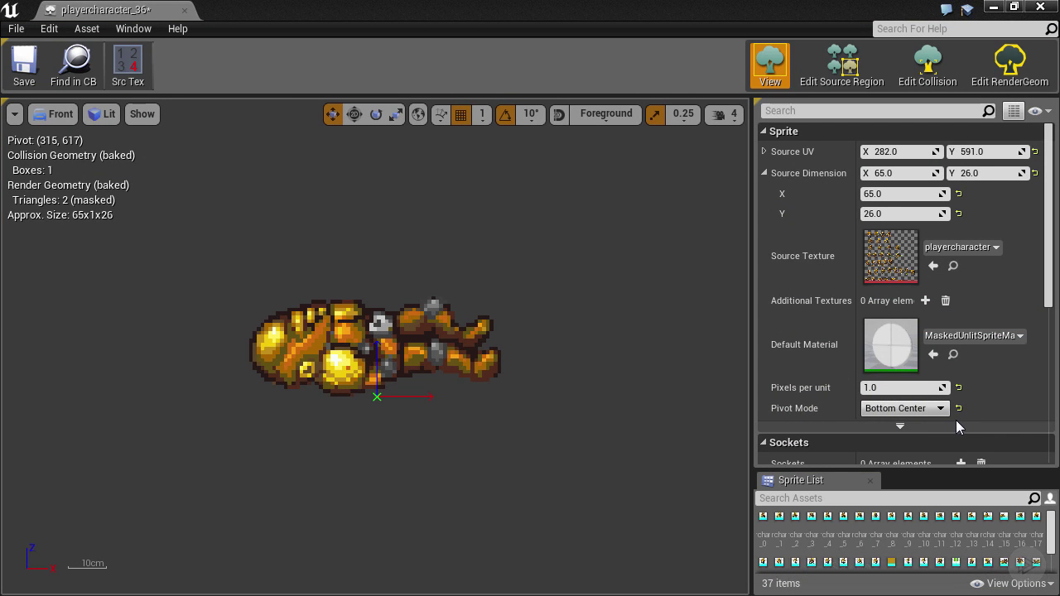
Step: Set the playercharacter_36 sprite's pivot mode to Custom with a pivot Y value of 614, and save the sprite
left_click(939, 409)
left_click(915, 518)
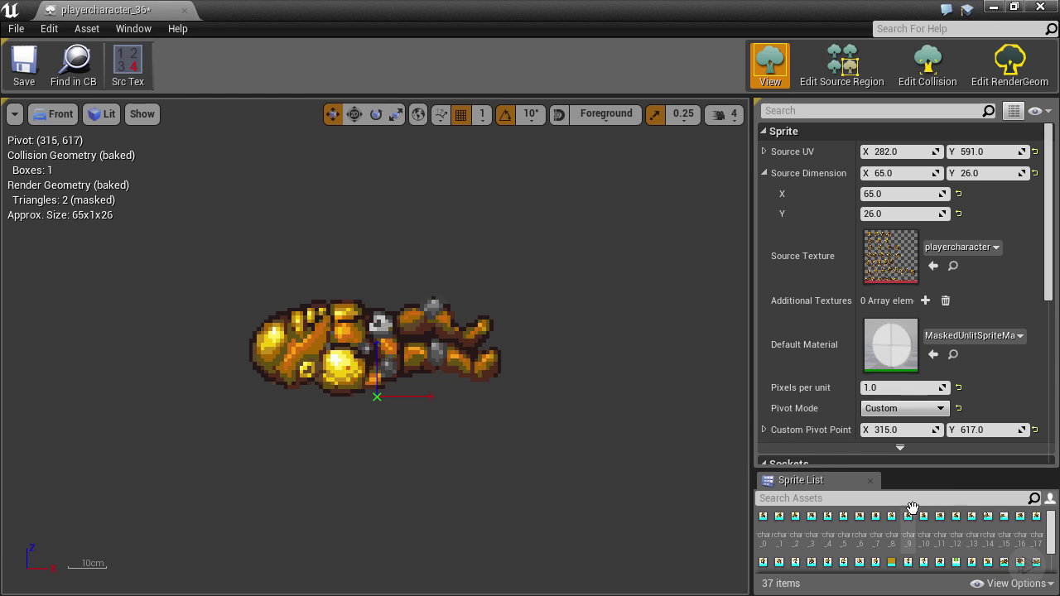
left_click(984, 429)
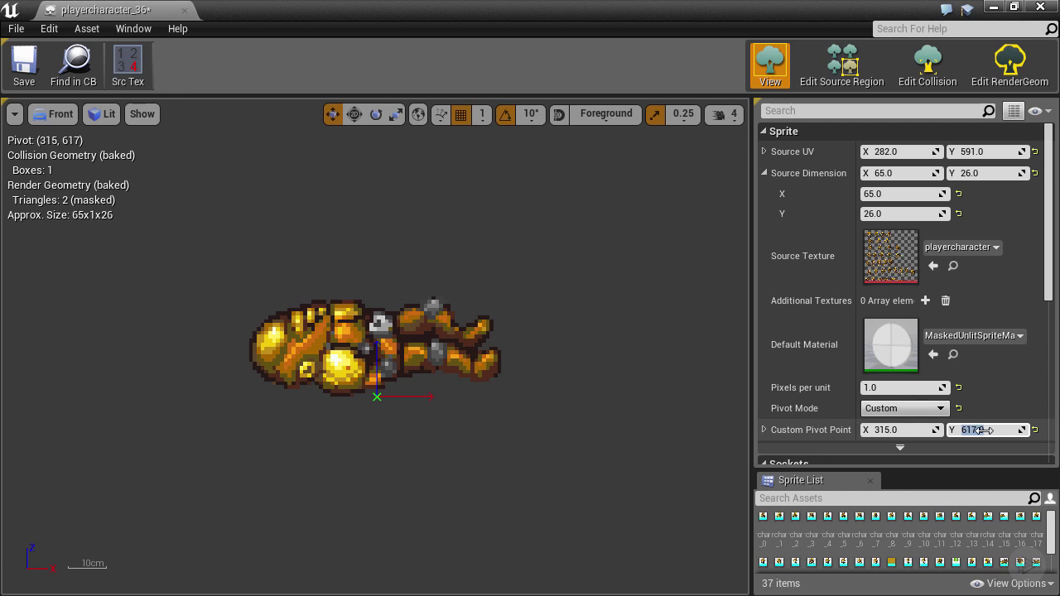
type("614")
key("Return")
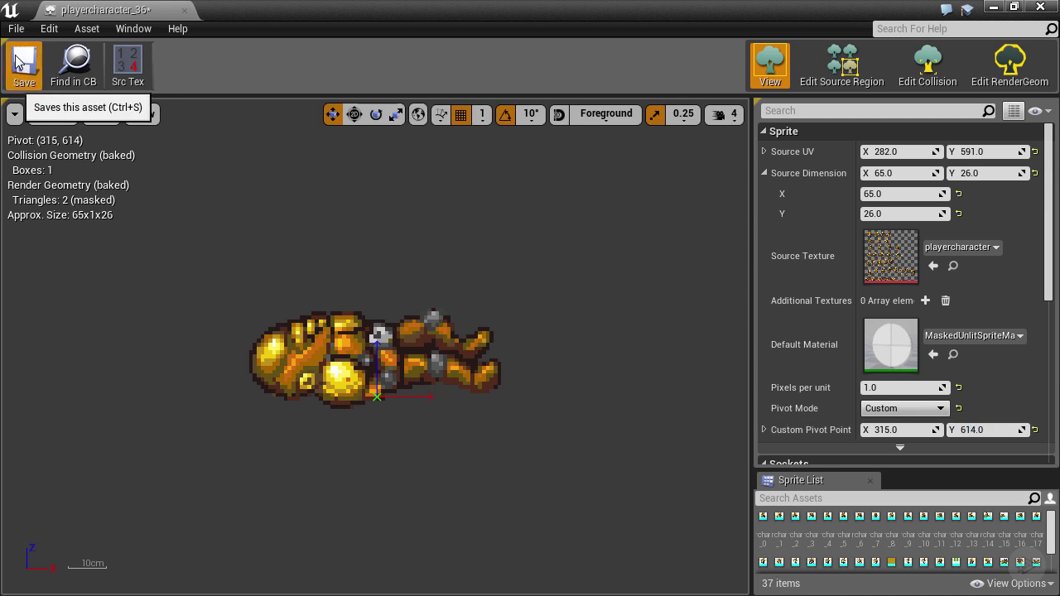
left_click(24, 66)
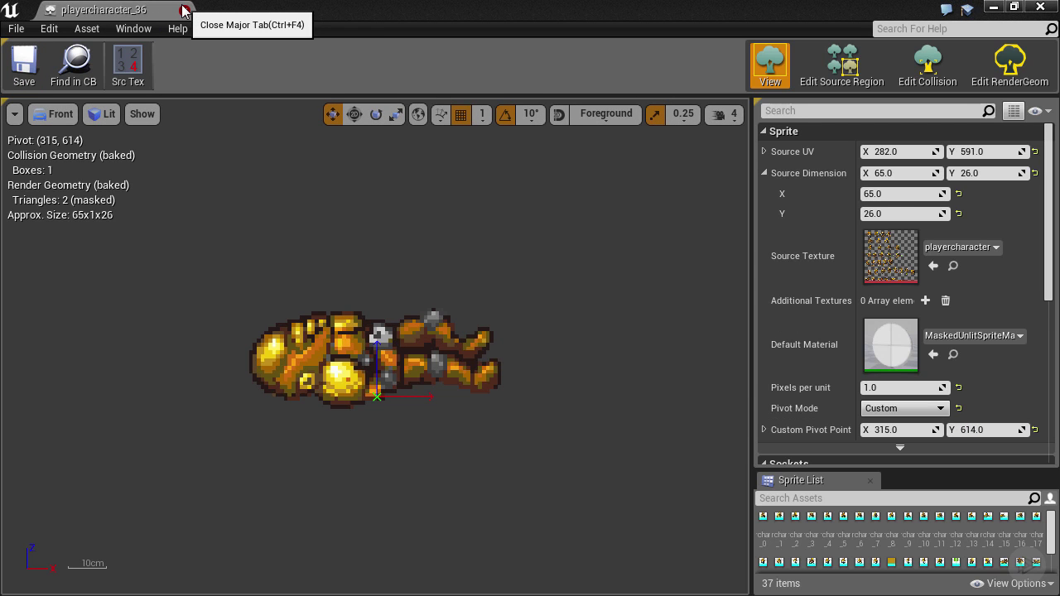
Step: Set the playercharacter_36 sprite's custom pivot point Y to 613, and save and close the sprite
left_click(986, 430)
type("613")
key("Return")
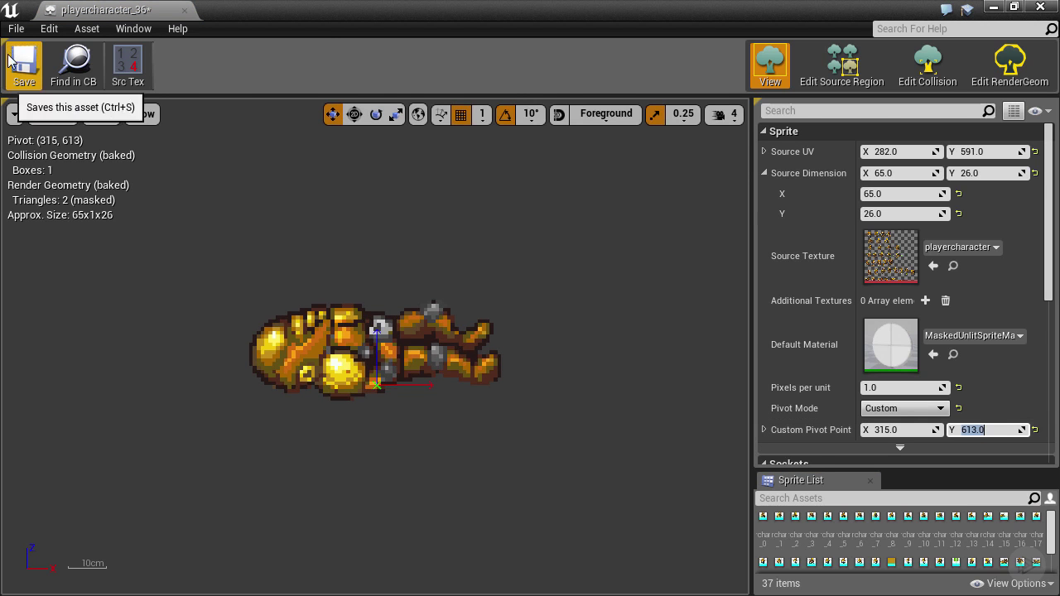
left_click(24, 64)
left_click(183, 10)
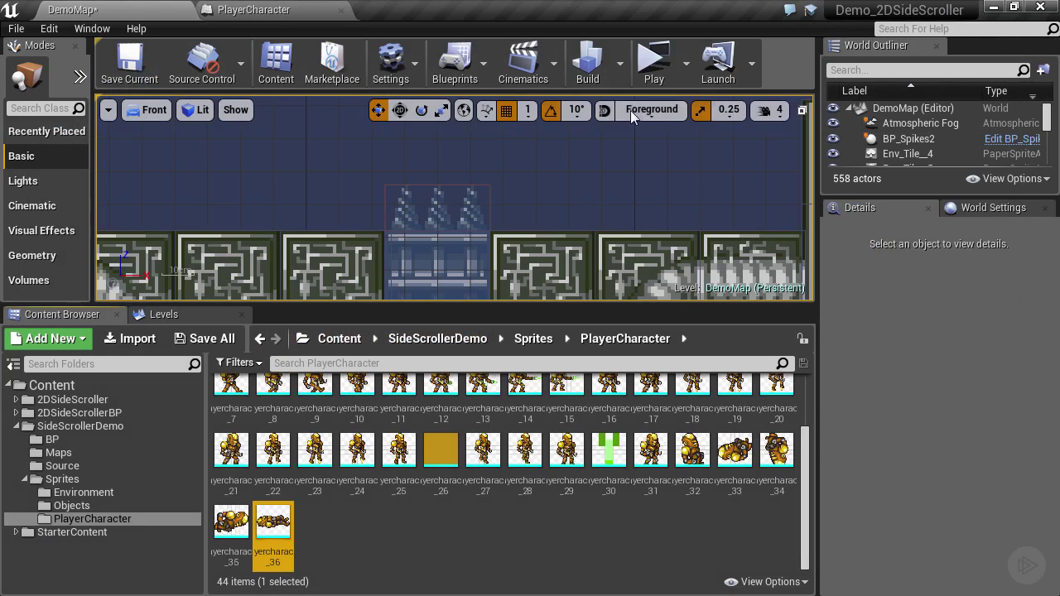
Step: Play-test the level again, jumping the player toward the spikes to check how the dead sprite rests on the ground
left_click(649, 70)
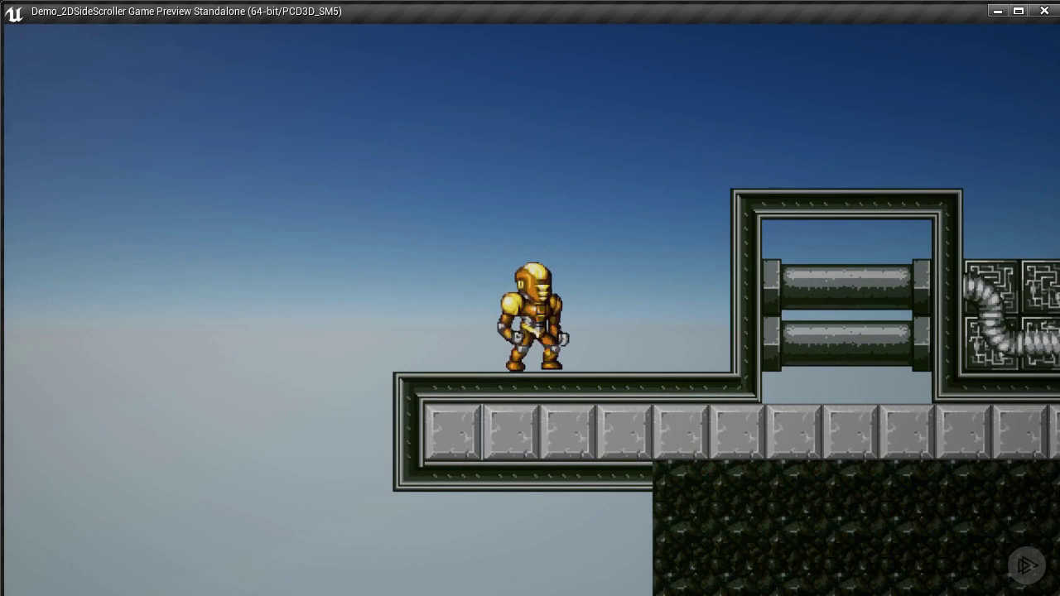
key("d")
key("space")
key("space")
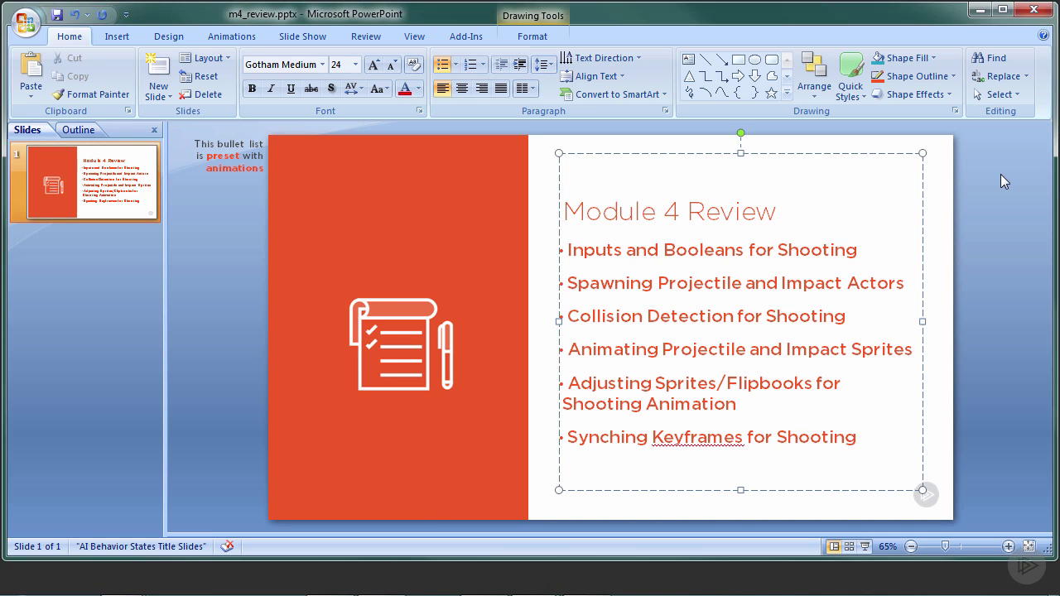
key("Return")
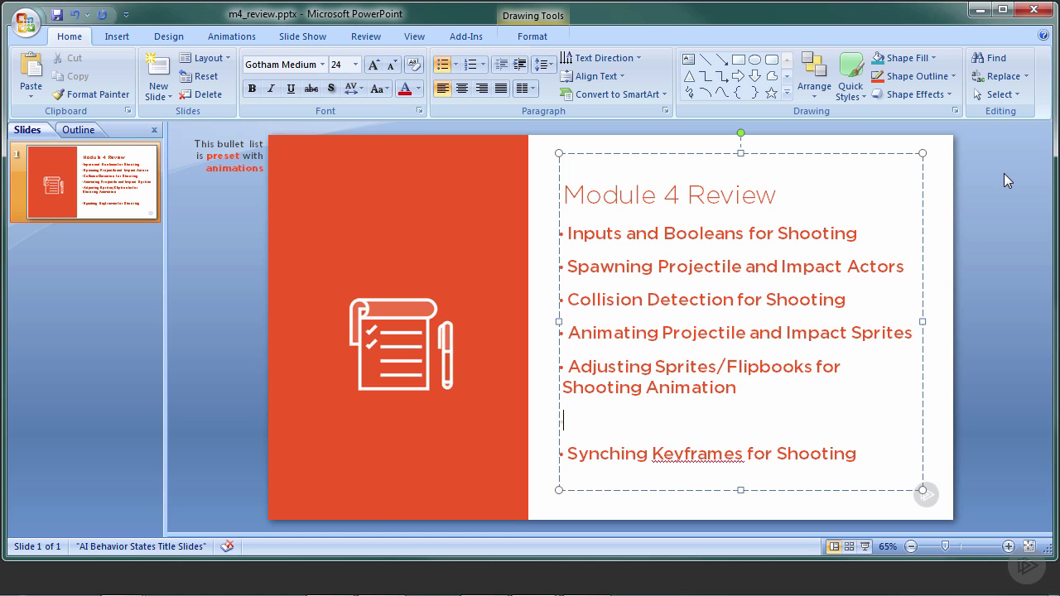
key("ctrl+z")
key("BackSpace")
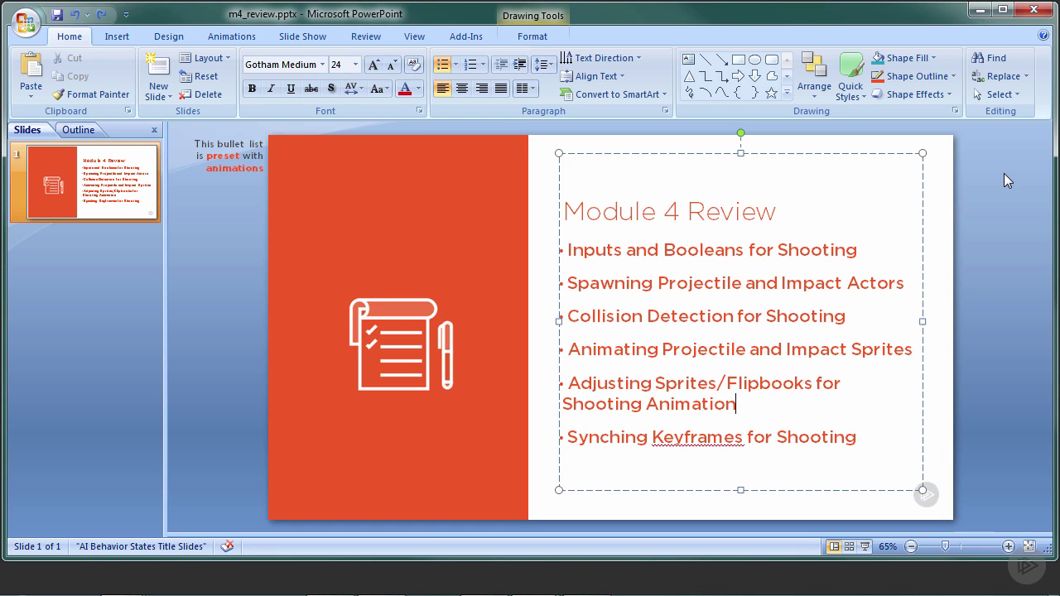
Step: Start the PowerPoint slide show of m4_review.pptx and reveal the first bullet of the Module 4 Review
key("F5")
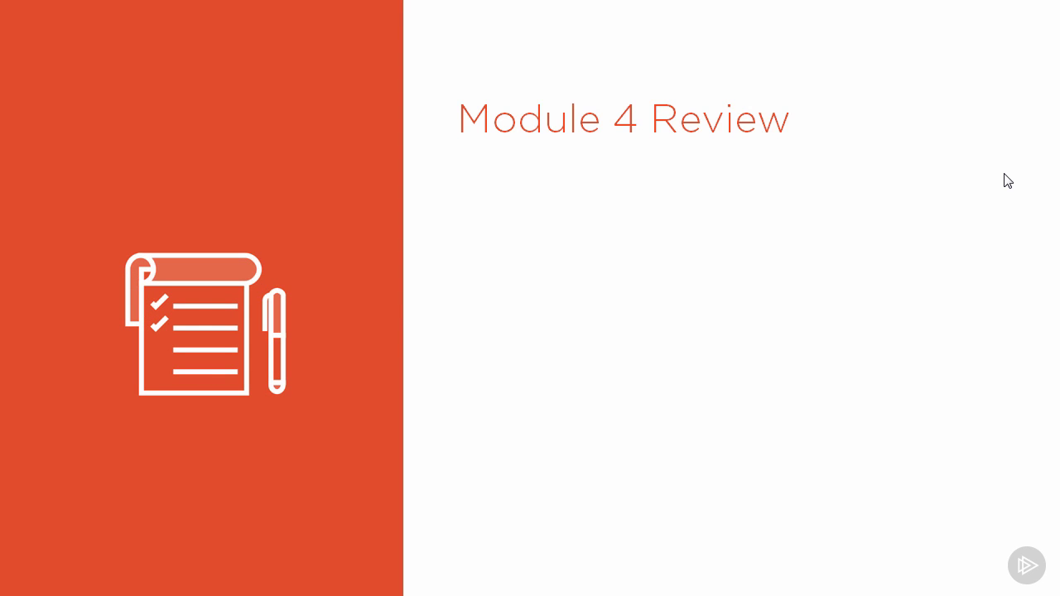
left_click(1005, 173)
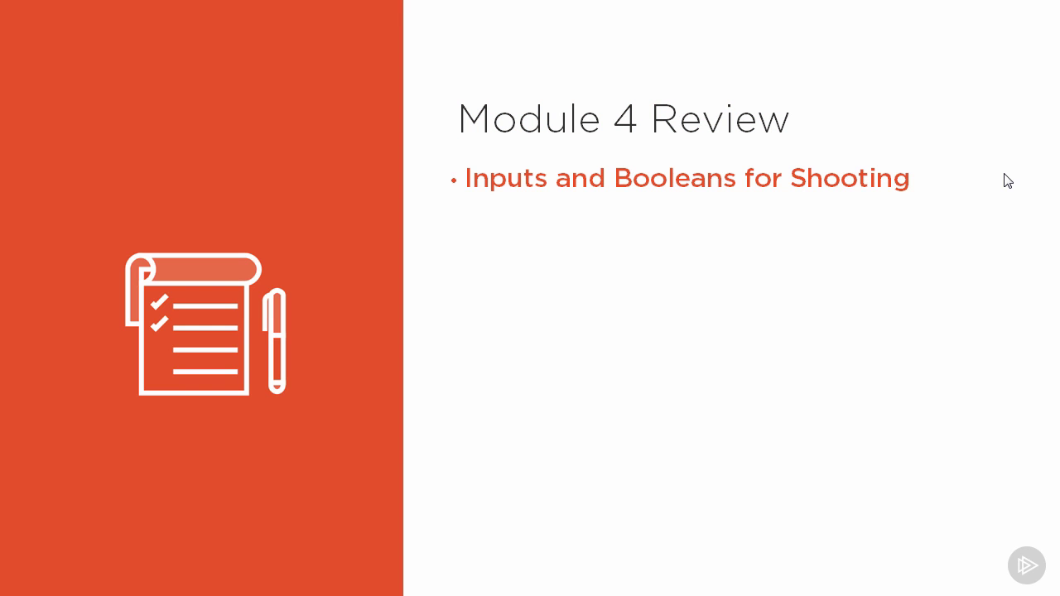